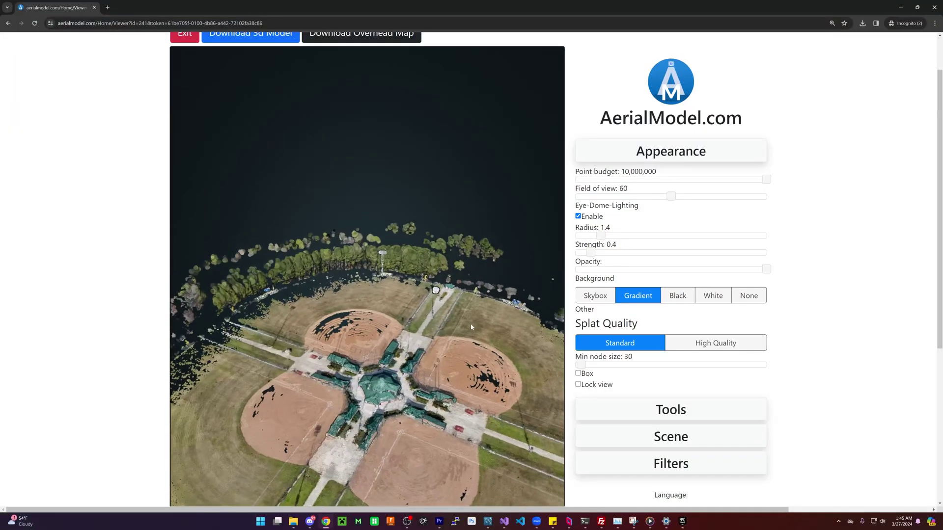
# Examine the reconstructed ballpark models from several angles, including a close overhead view of the central pavilion.
pyautogui.moveTo(471, 327); pyautogui.dragTo(527, 283, button='right')
pyautogui.moveTo(526, 283); pyautogui.dragTo(521, 383)
pyautogui.moveTo(522, 383); pyautogui.dragTo(430, 369, button='right')
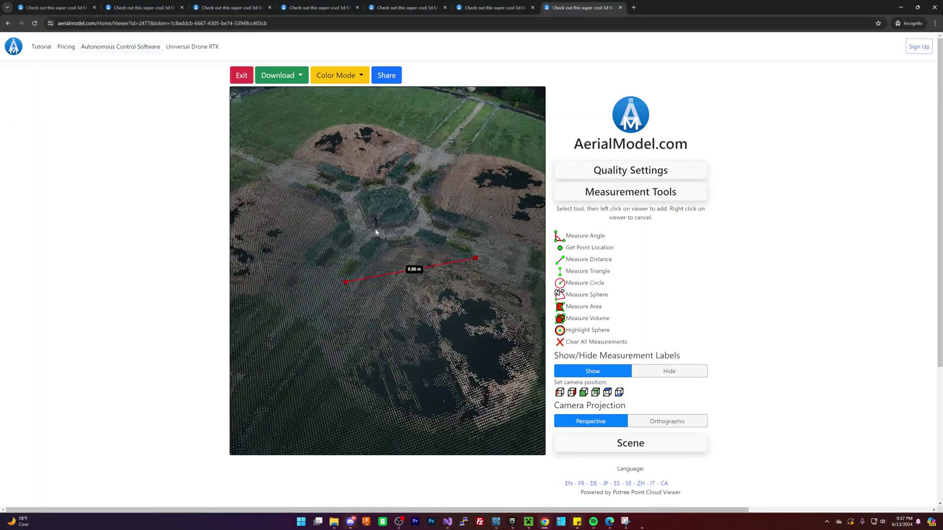
pyautogui.scroll(-4, 358, 242)
pyautogui.moveTo(369, 339); pyautogui.dragTo(370, 280)
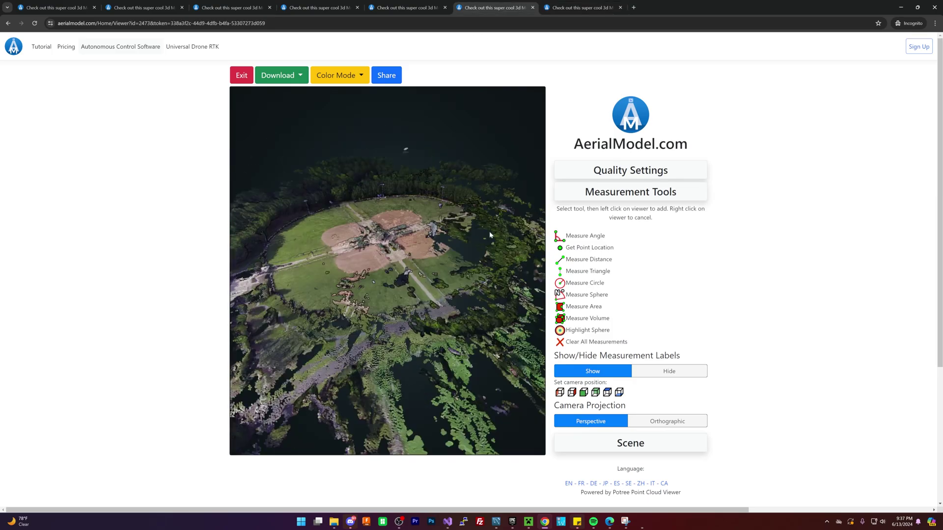
pyautogui.moveTo(490, 235); pyautogui.dragTo(402, 283)
pyautogui.scroll(5, 402, 283)
pyautogui.doubleClick(404, 162)
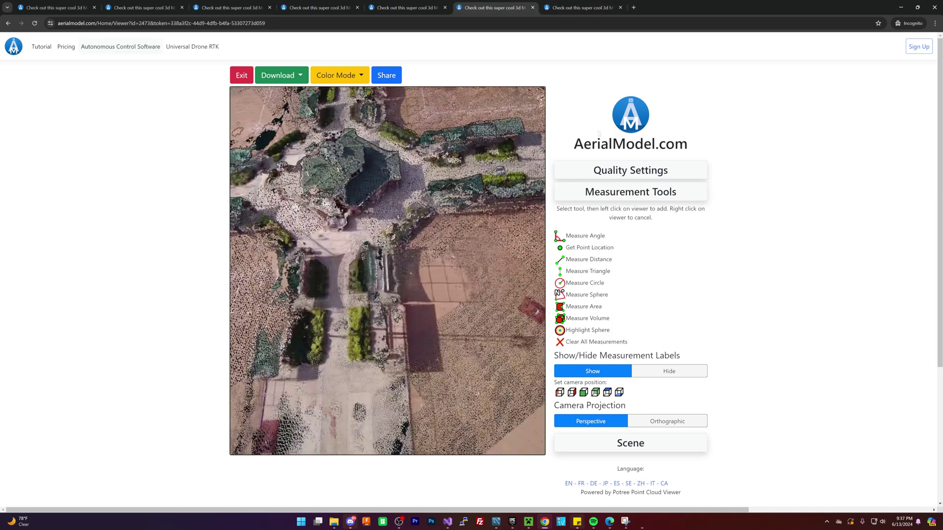
pyautogui.scroll(-3, 408, 328)
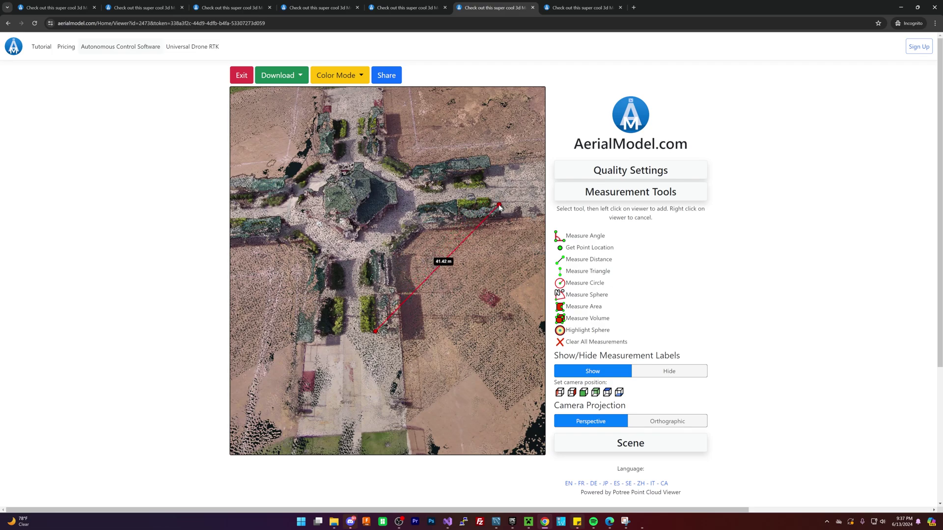
# Inspect the distance measurement spanning the corner between two walkways beside the central pavilion.
pyautogui.click(570, 6)
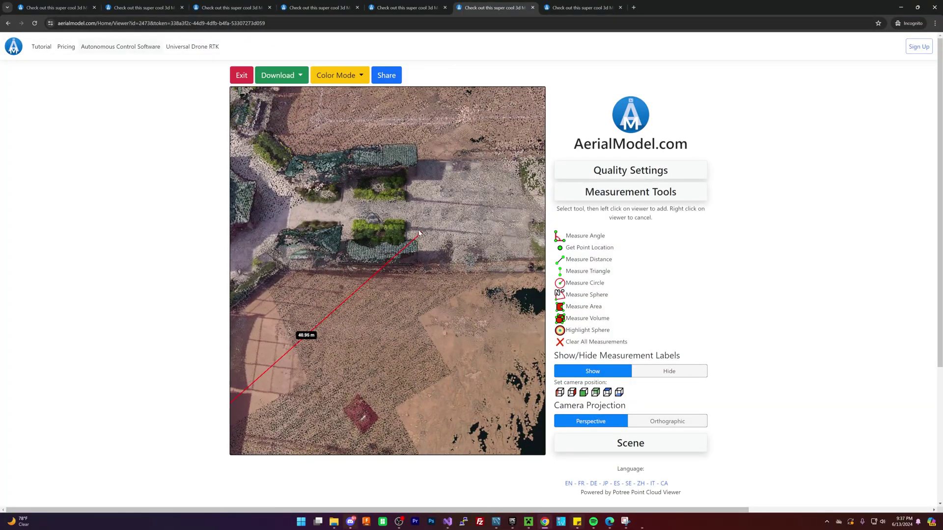
pyautogui.scroll(-5, 398, 332)
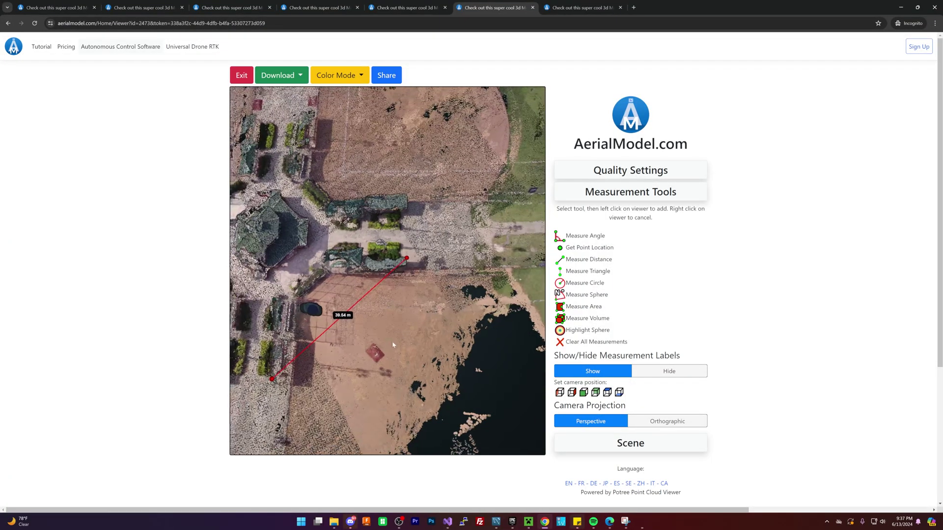
pyautogui.moveTo(392, 341); pyautogui.dragTo(420, 358, button='right')
pyautogui.moveTo(420, 369); pyautogui.dragTo(401, 284)
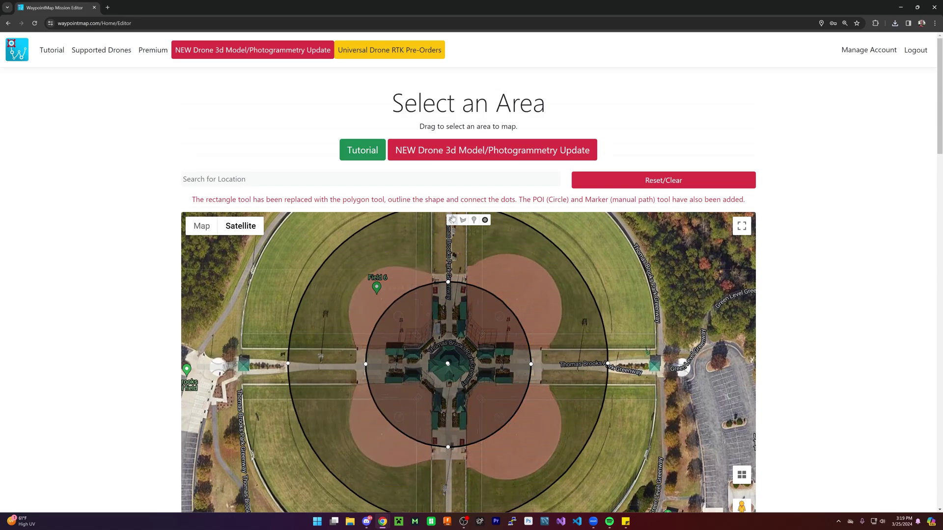
# Generate waypoints for the outer and inner circles around the ballpark's central pavilion.
pyautogui.click(402, 307)
pyautogui.scroll(-20, 432, 344)
pyautogui.scroll(8, 432, 346)
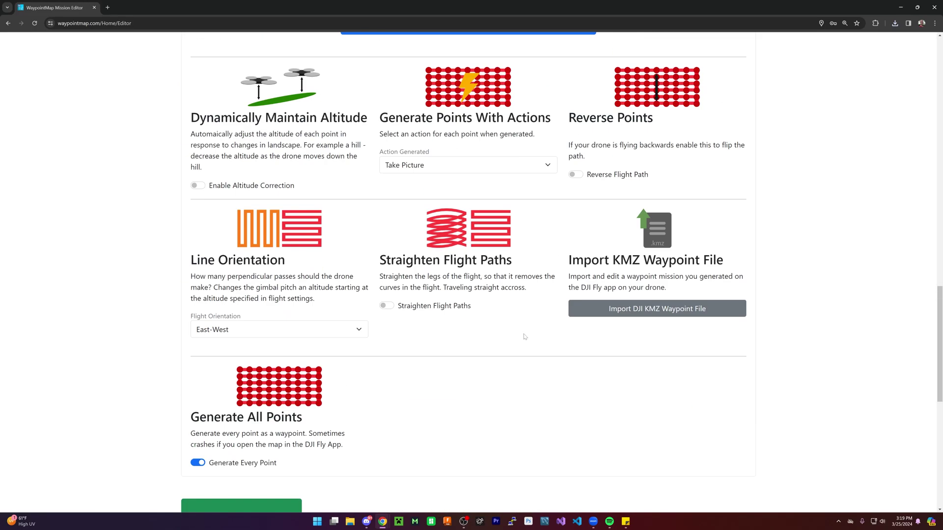
pyautogui.scroll(15, 433, 346)
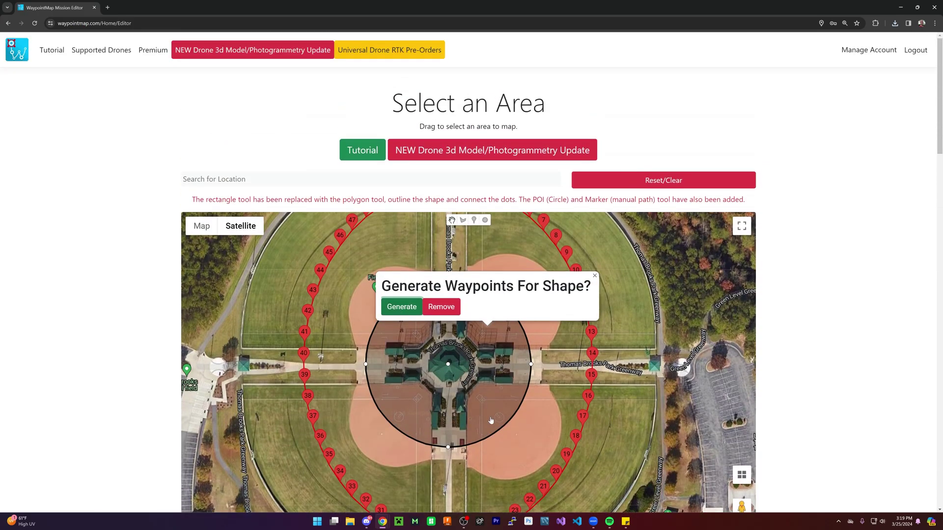
pyautogui.click(402, 398)
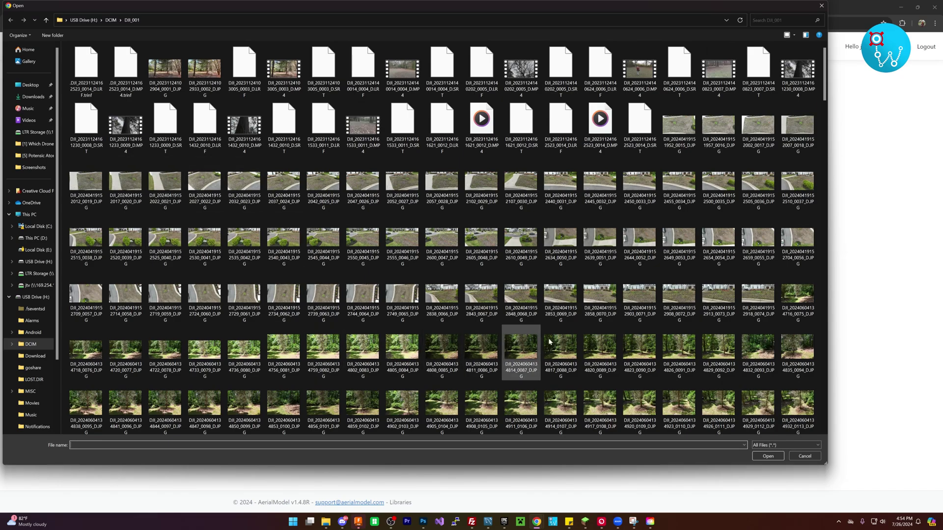
pyautogui.scroll(-5, 640, 344)
pyautogui.moveTo(825, 143); pyautogui.dragTo(817, 415)
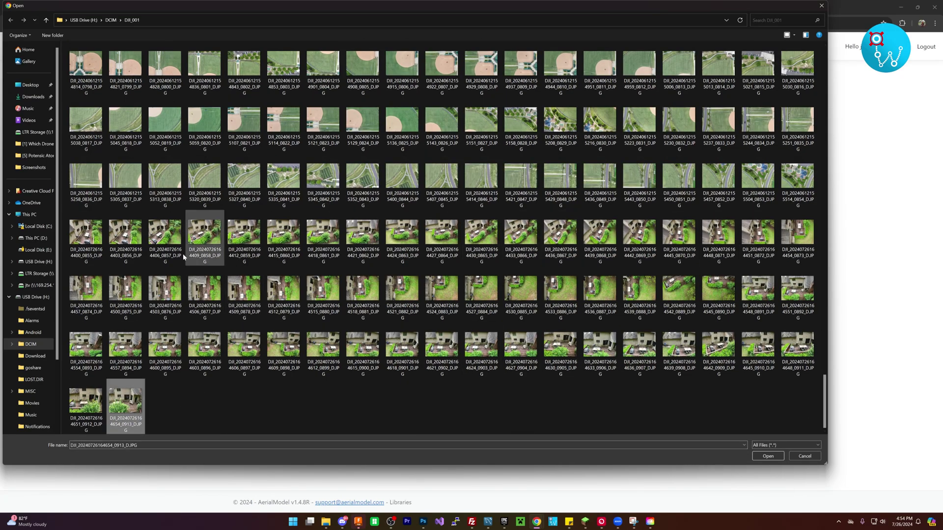
pyautogui.keyDown('shift'); pyautogui.click(87, 235); pyautogui.keyUp('shift')
pyautogui.click(768, 457)
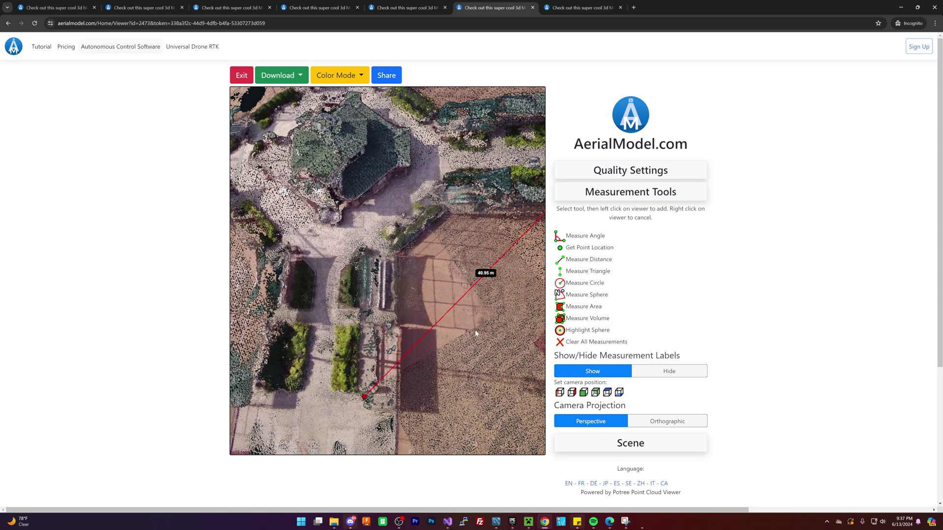
# Move the endpoint of the distance measurement onto the outer corner of the green roof beside the walkway.
pyautogui.moveTo(475, 332); pyautogui.dragTo(453, 281)
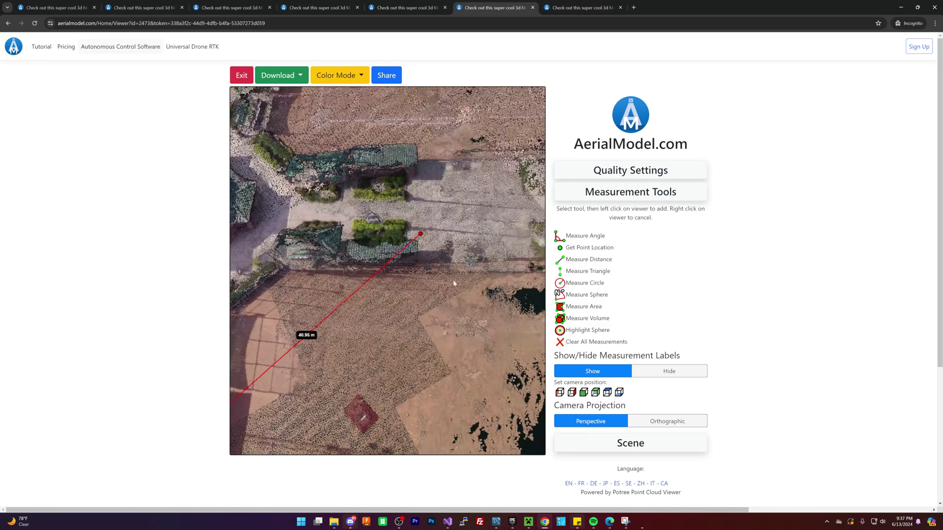
pyautogui.moveTo(420, 234); pyautogui.dragTo(422, 239)
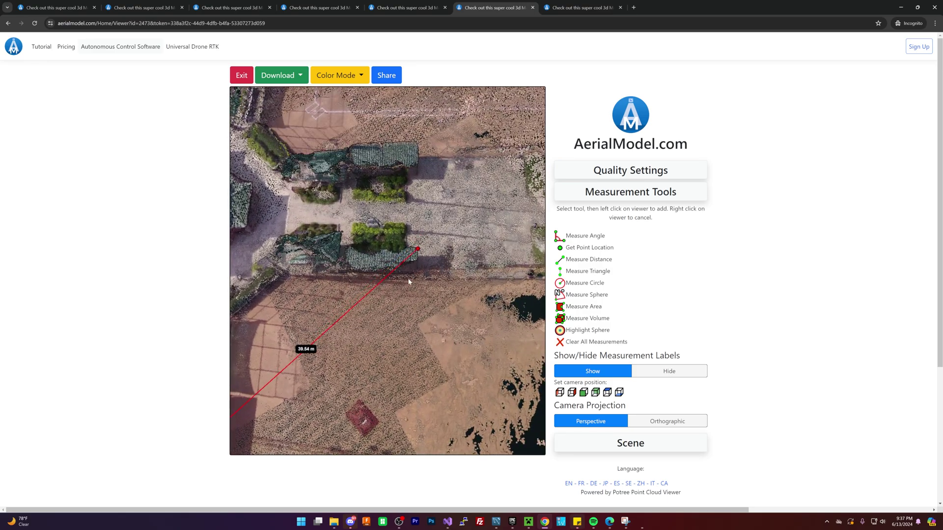
pyautogui.scroll(-7, 408, 282)
pyautogui.moveTo(389, 341); pyautogui.dragTo(413, 354, button='right')
pyautogui.moveTo(412, 354); pyautogui.dragTo(401, 286)
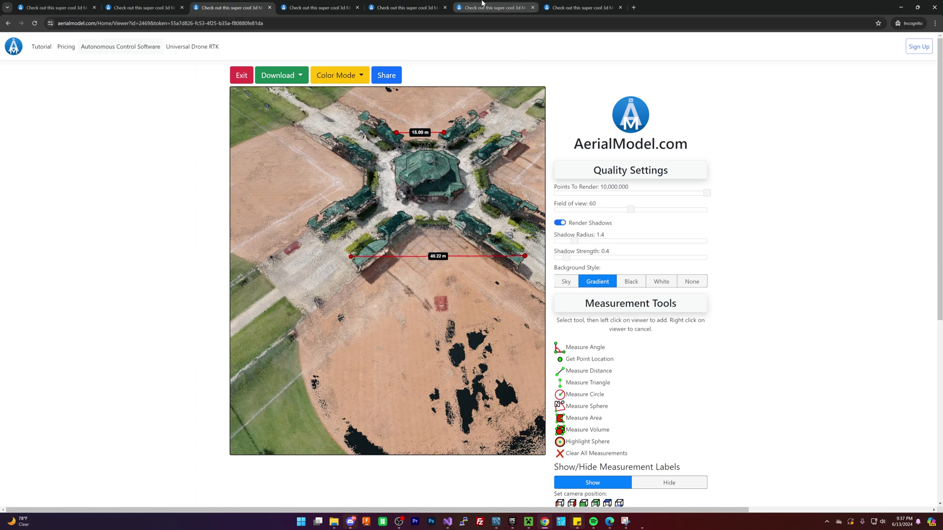
# Compare the open ballpark models, viewing their overall shape and the measured distances around the central pavilion.
pyautogui.click(481, 6)
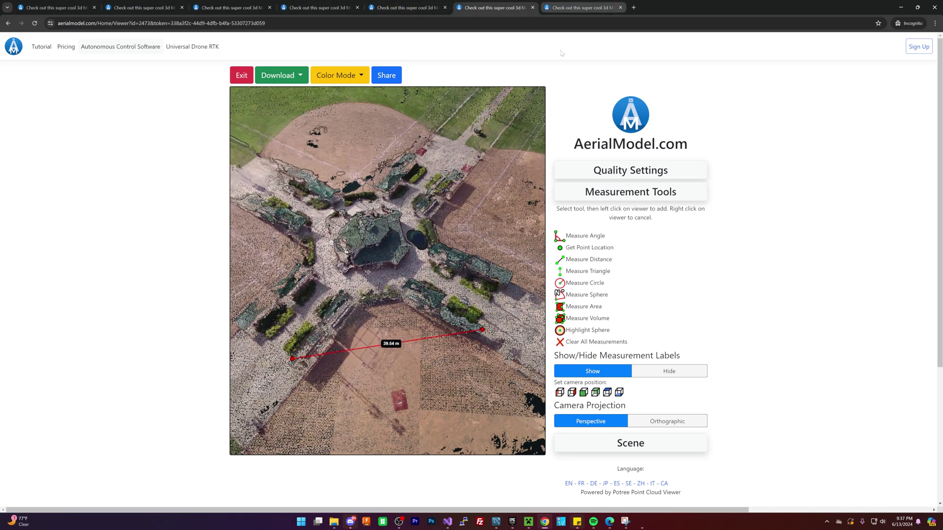
pyautogui.click(571, 6)
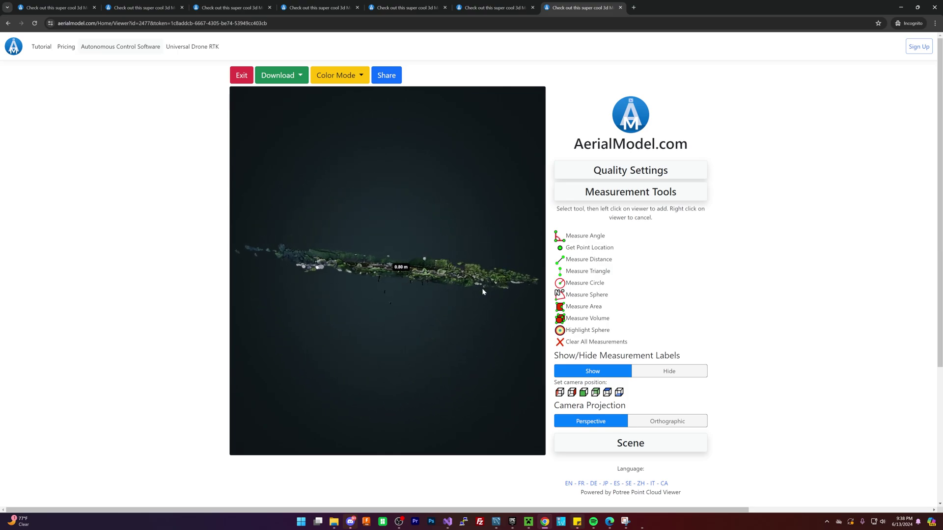
pyautogui.click(317, 8)
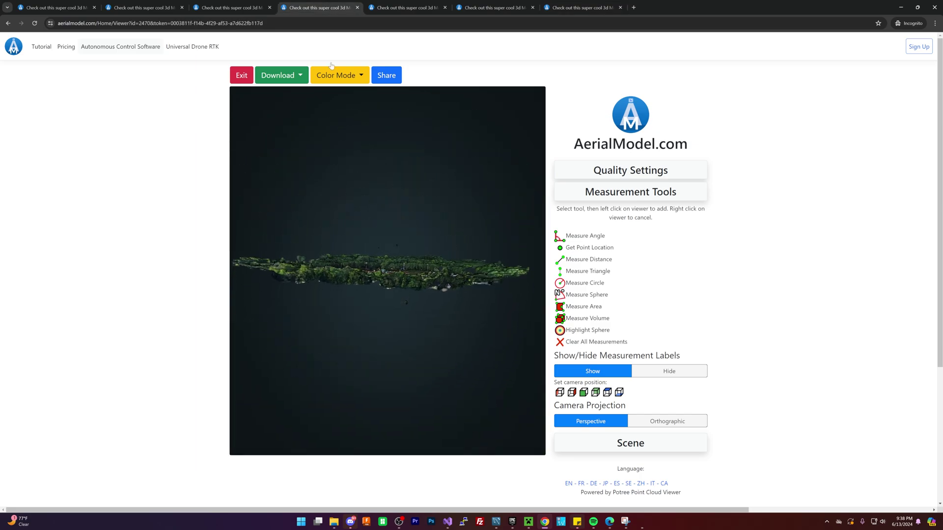
pyautogui.click(191, 6)
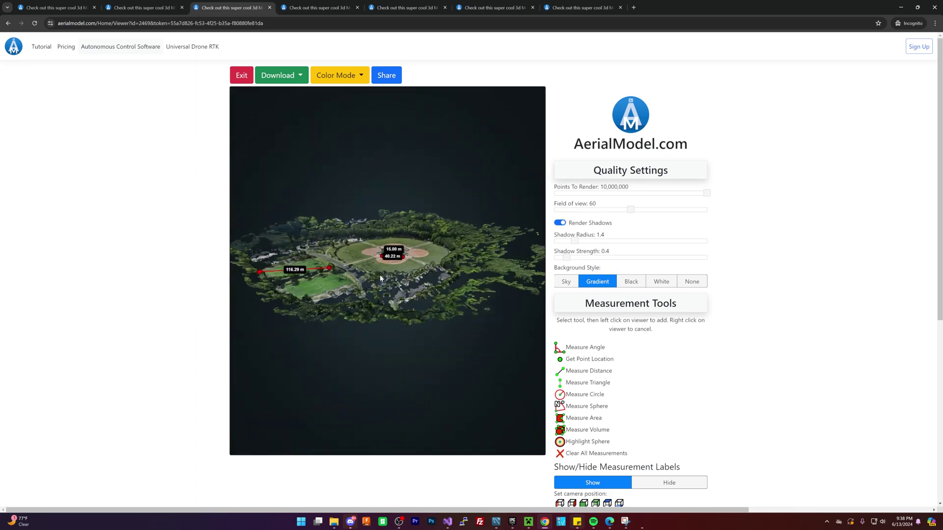
pyautogui.click(519, 11)
pyautogui.click(564, 9)
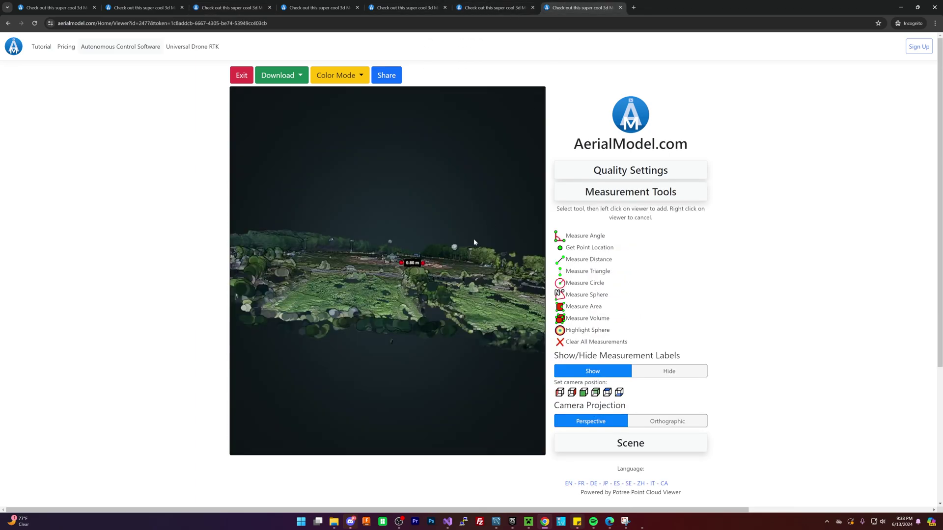
pyautogui.click(468, 8)
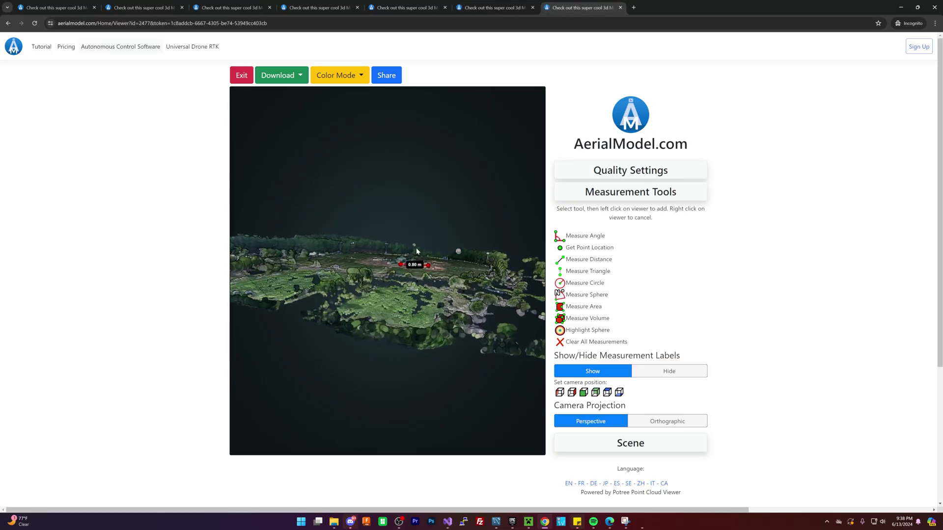
# Examine the ballpark model with the 0.80 m measurement up close, including the infields, surrounding fields and tree line.
pyautogui.moveTo(417, 249); pyautogui.dragTo(443, 329)
pyautogui.scroll(5, 442, 256)
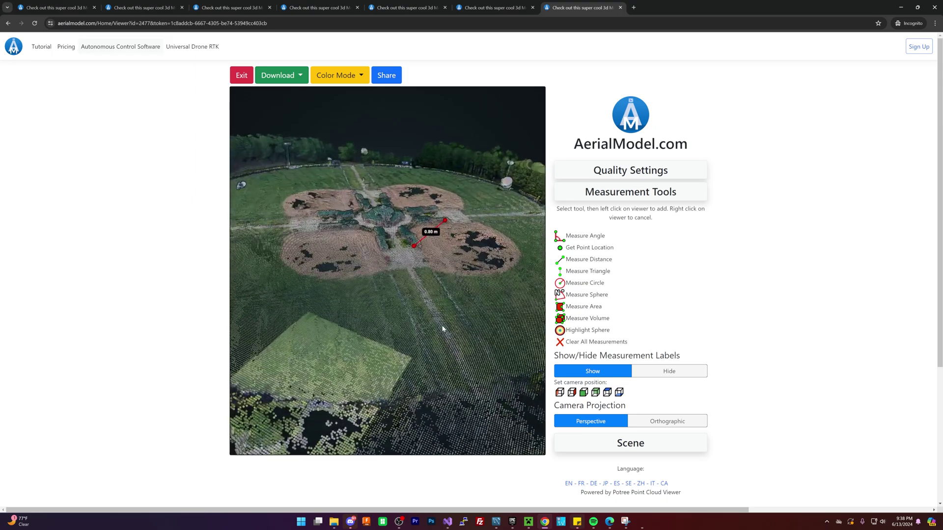
pyautogui.scroll(6, 443, 326)
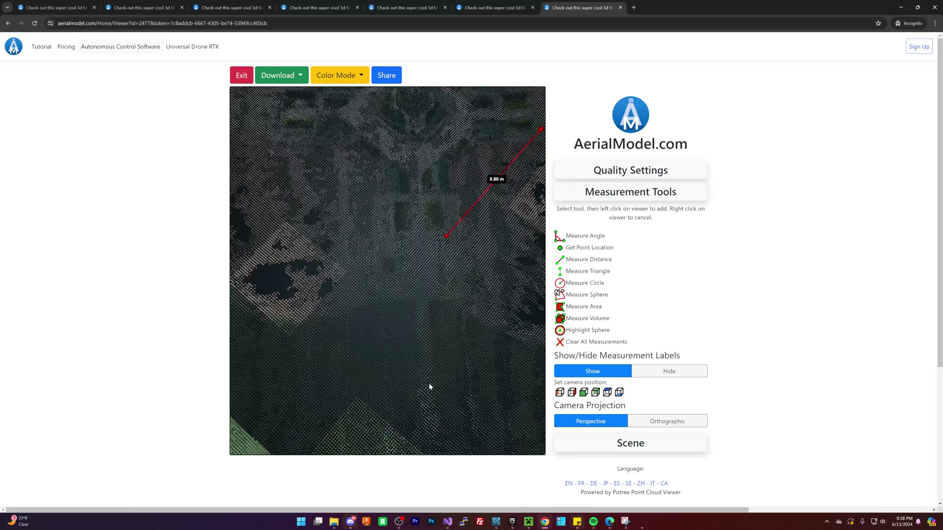
pyautogui.scroll(-5, 429, 386)
pyautogui.moveTo(429, 386); pyautogui.dragTo(435, 350)
pyautogui.moveTo(435, 350); pyautogui.dragTo(412, 355, button='right')
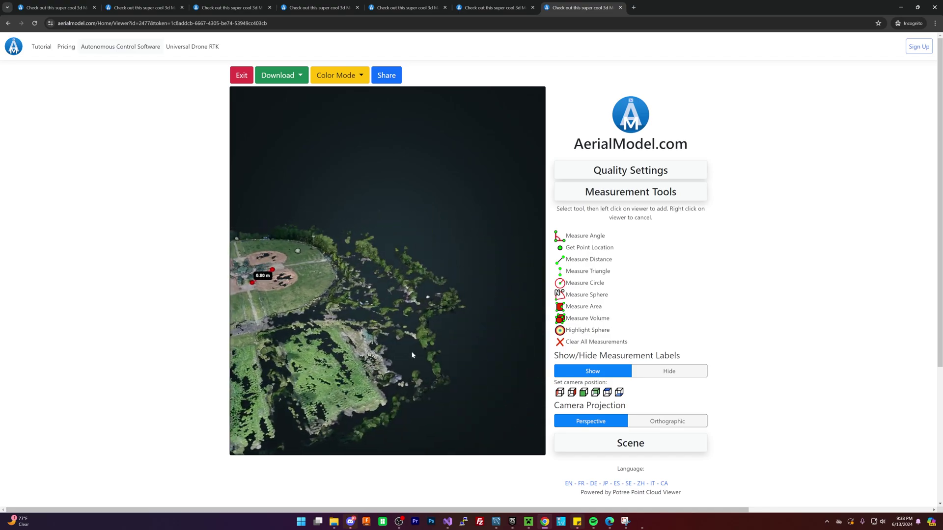
pyautogui.moveTo(413, 354); pyautogui.dragTo(426, 291)
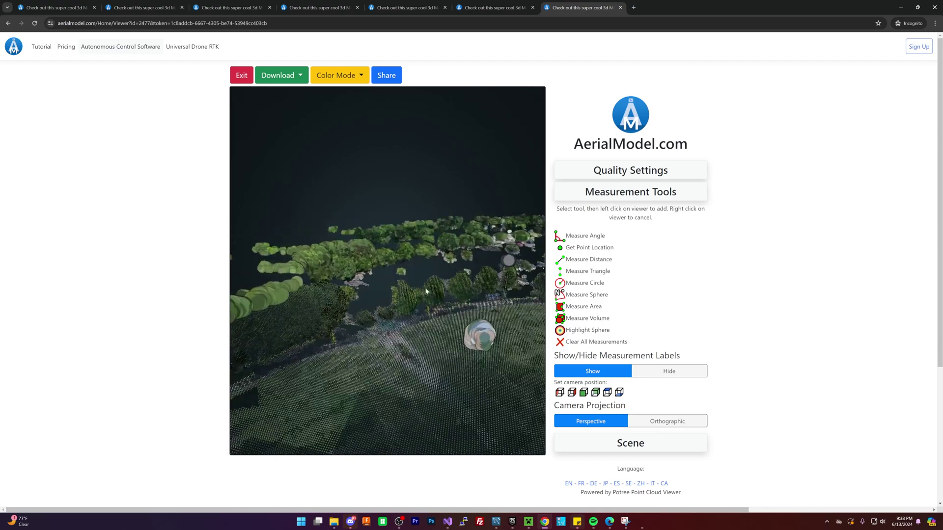
pyautogui.moveTo(426, 241); pyautogui.dragTo(403, 263)
pyautogui.moveTo(404, 263); pyautogui.dragTo(401, 239, button='right')
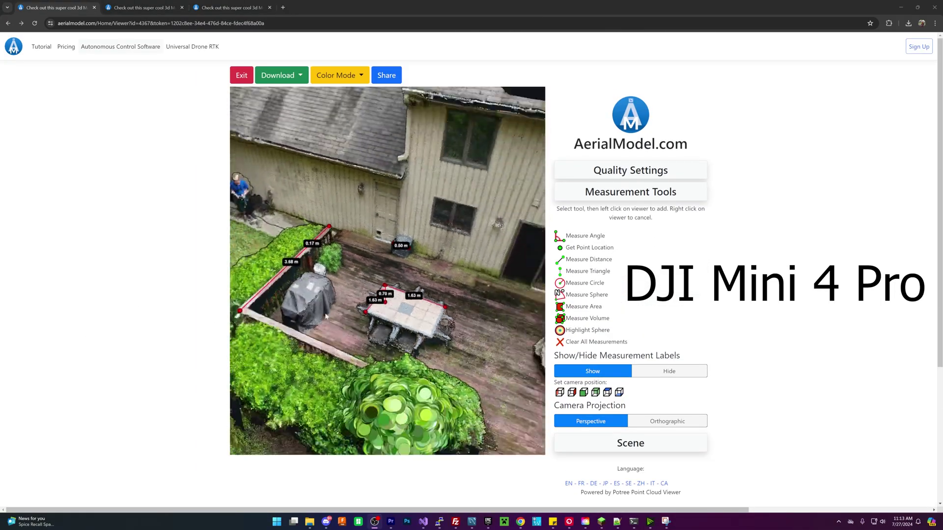
# Examine the house deck and its distance measurements in the DJI Mini 4 Pro model.
pyautogui.scroll(-5, 325, 316)
pyautogui.moveTo(277, 275); pyautogui.dragTo(323, 243)
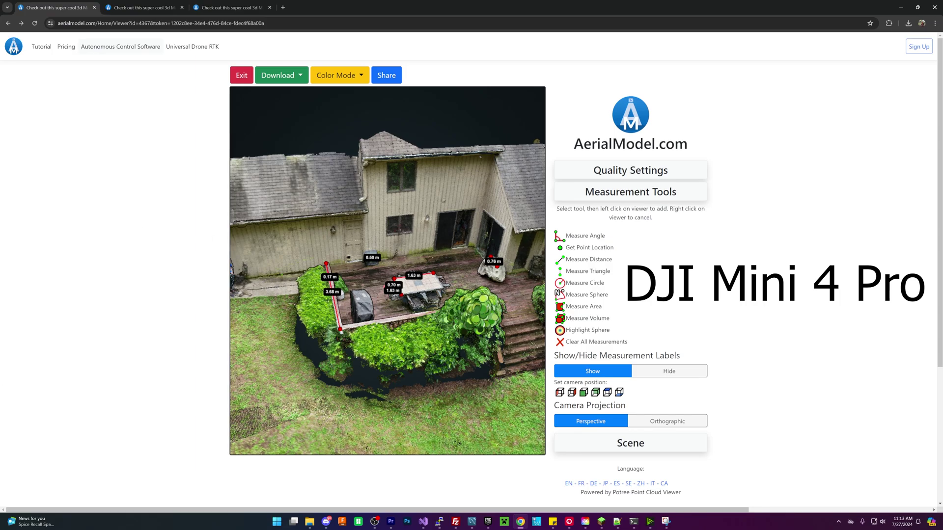
pyautogui.moveTo(386, 371); pyautogui.dragTo(476, 407)
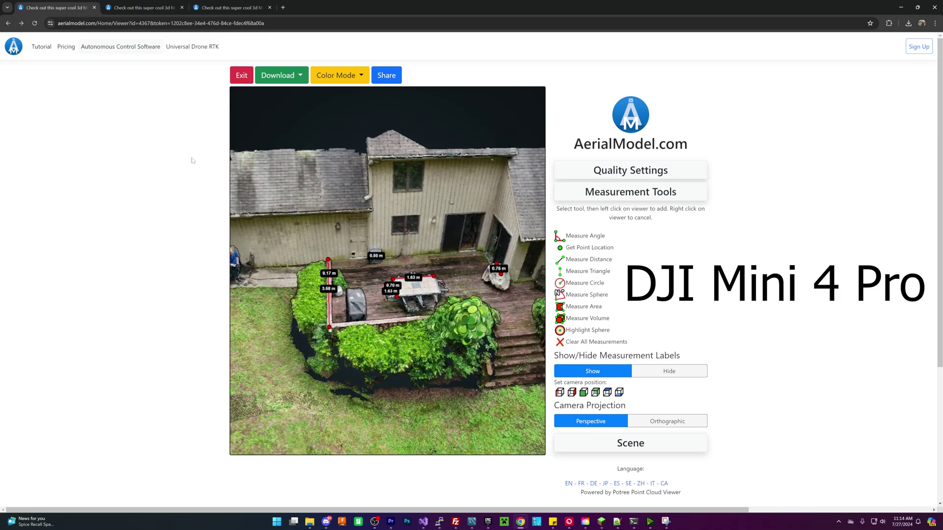
# Compare the deck, table and railing measurements across the DJI Air 3, DJI Mavic 3 and DJI Mini 4 Pro models.
pyautogui.click(163, 8)
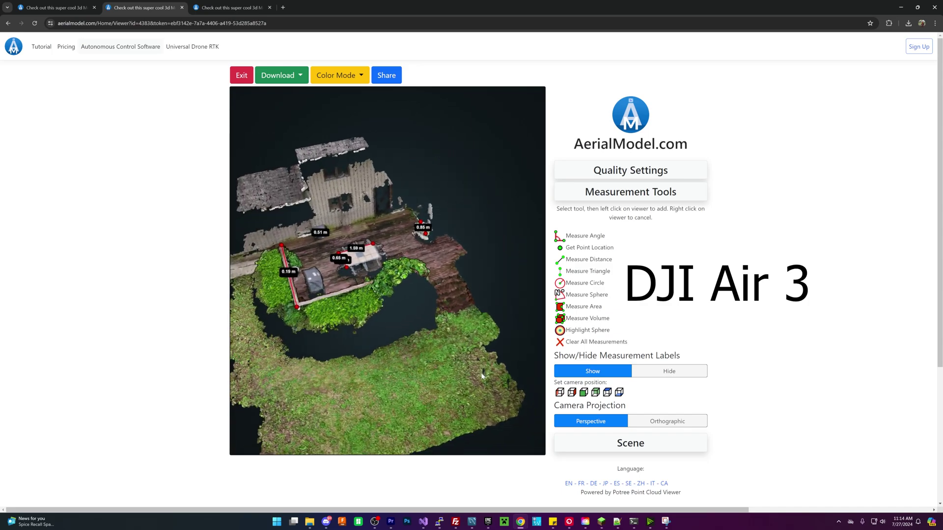
pyautogui.click(201, 11)
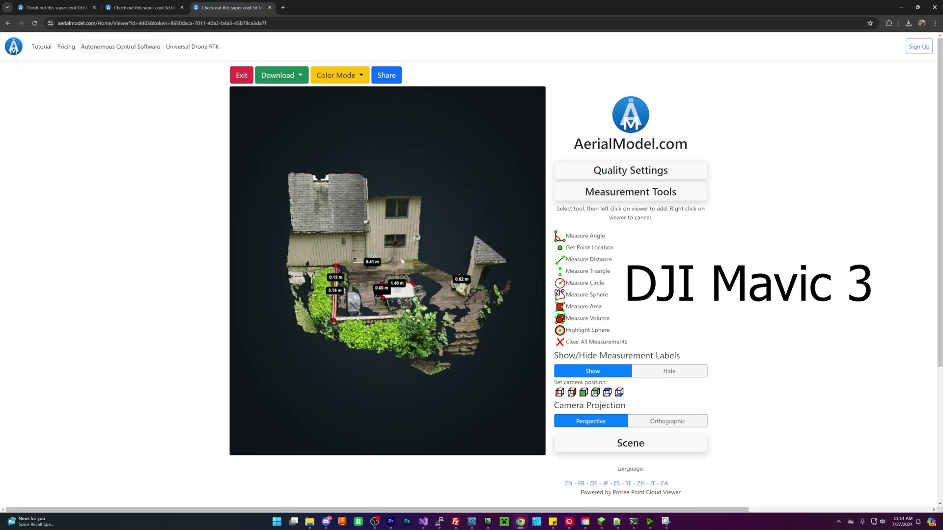
pyautogui.click(54, 8)
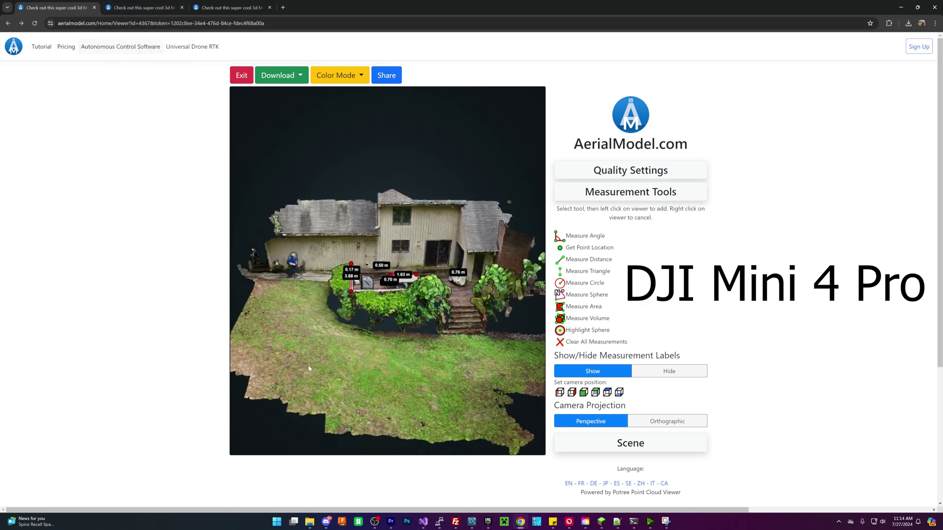
pyautogui.click(147, 2)
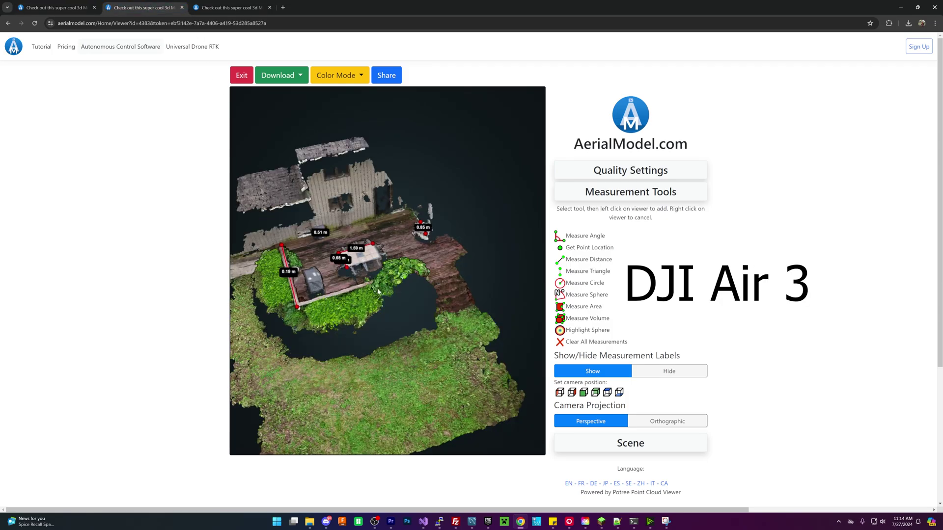
pyautogui.click(228, 9)
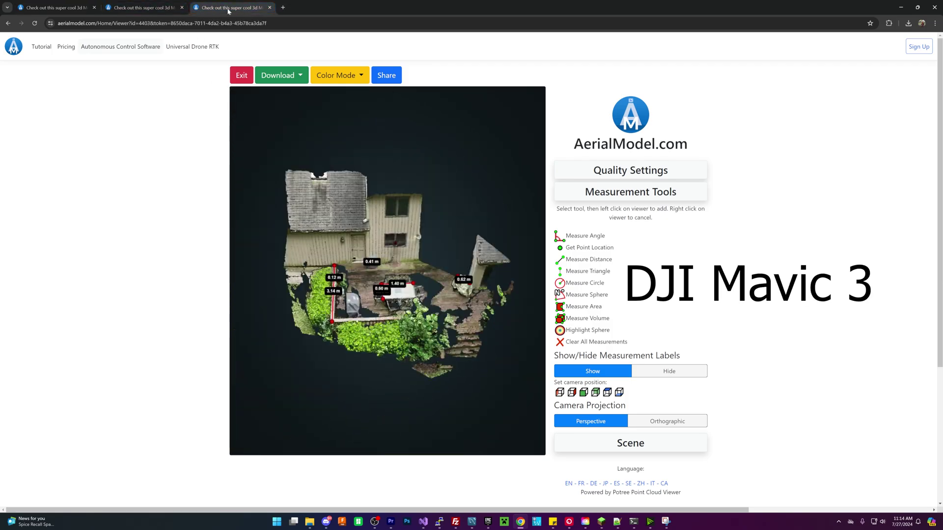
pyautogui.scroll(5, 405, 289)
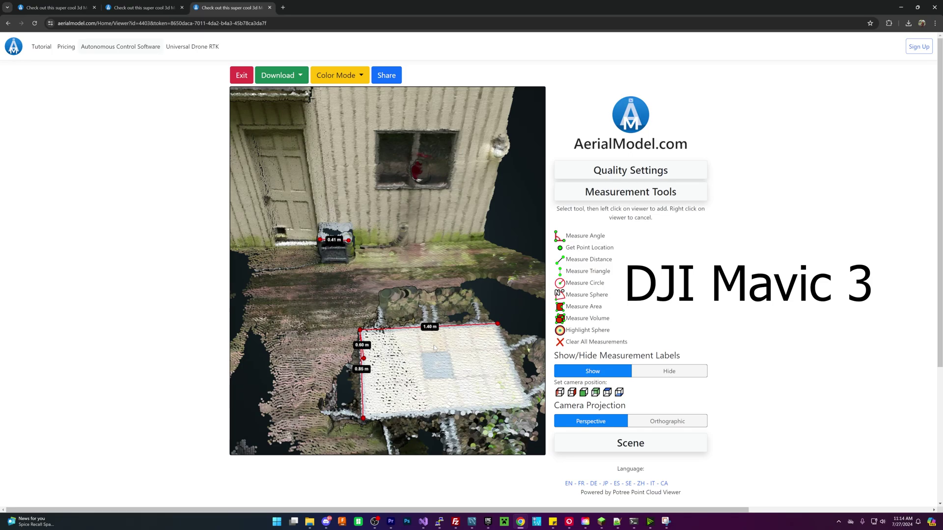
pyautogui.scroll(-5, 434, 345)
pyautogui.click(73, 4)
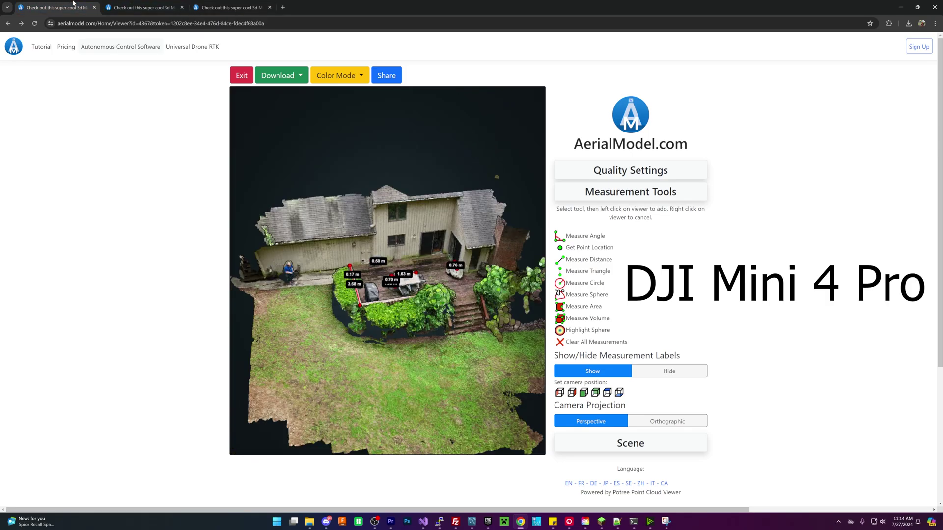
# Compare the patio table, deck surface and house wall up close in the DJI Mini 4 Pro, DJI Mavic 3 and DJI Air 3 models.
pyautogui.scroll(5, 432, 268)
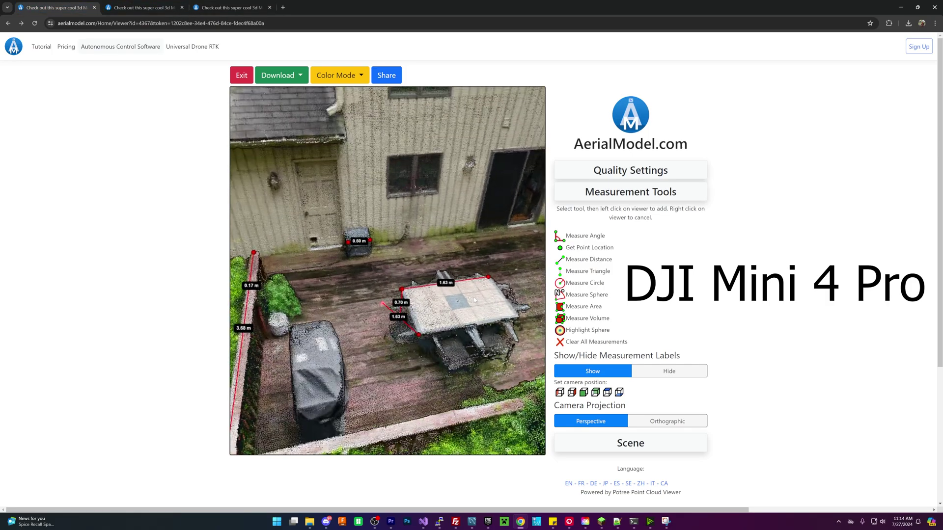
pyautogui.scroll(-5, 461, 305)
pyautogui.click(254, 3)
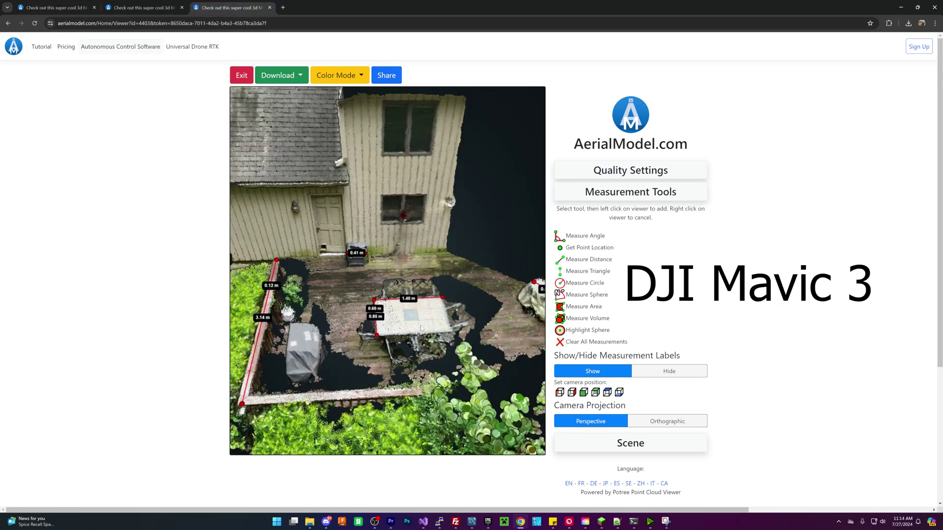
pyautogui.scroll(5, 421, 328)
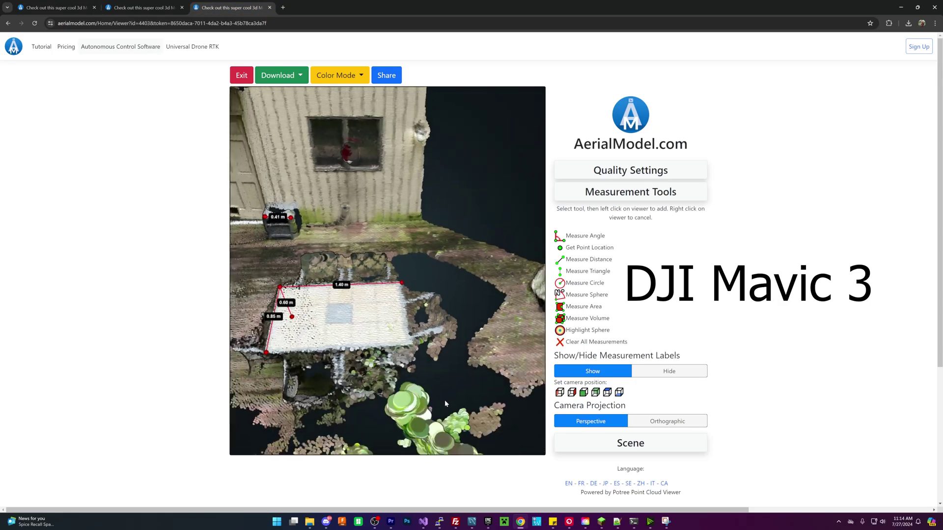
pyautogui.scroll(-5, 445, 404)
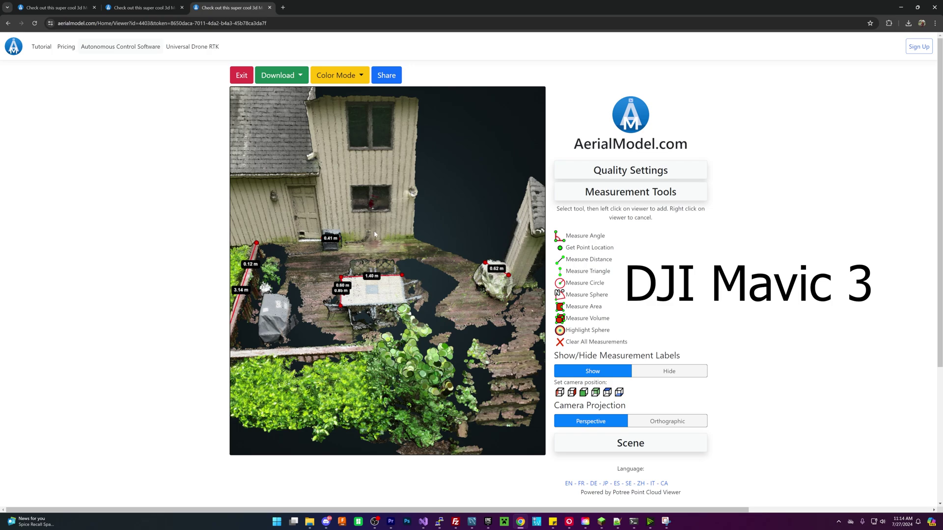
pyautogui.scroll(-3, 374, 275)
pyautogui.scroll(4, 372, 283)
pyautogui.scroll(2, 374, 283)
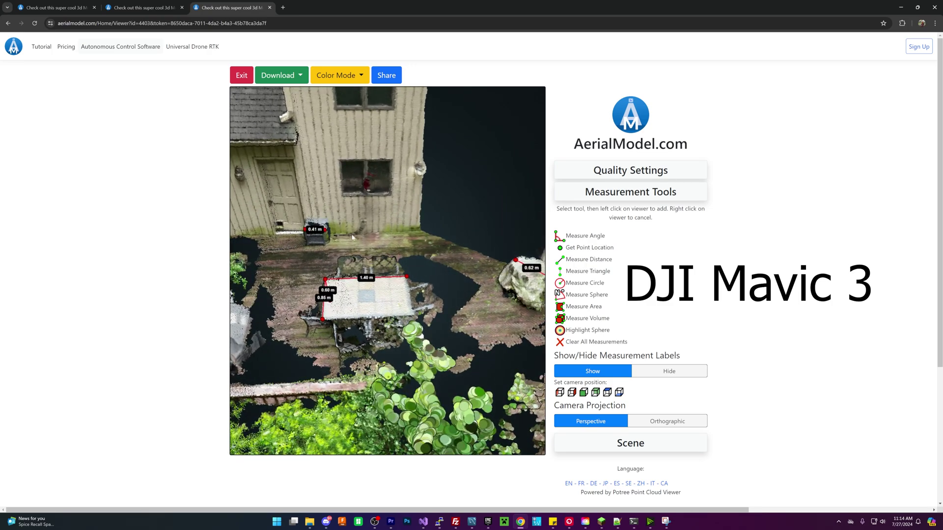
pyautogui.moveTo(339, 234); pyautogui.dragTo(362, 242)
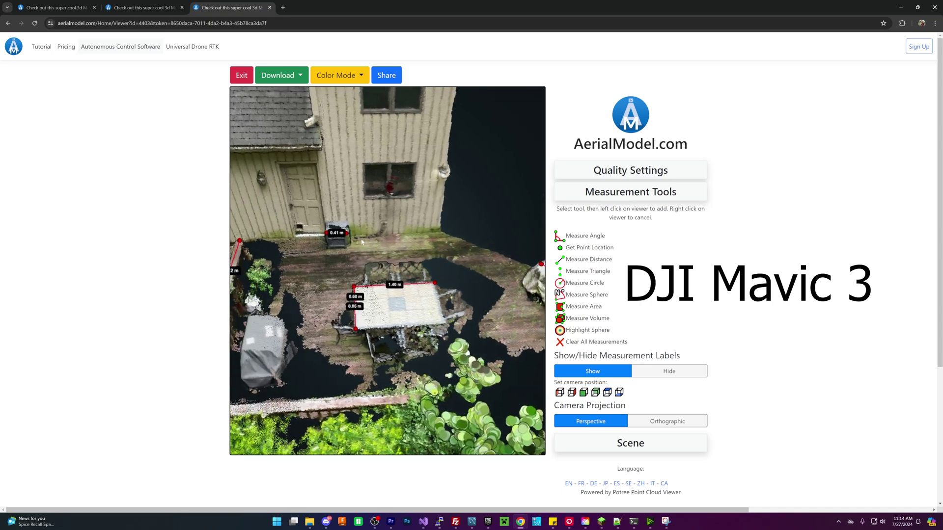
pyautogui.click(151, 4)
pyautogui.scroll(6, 406, 241)
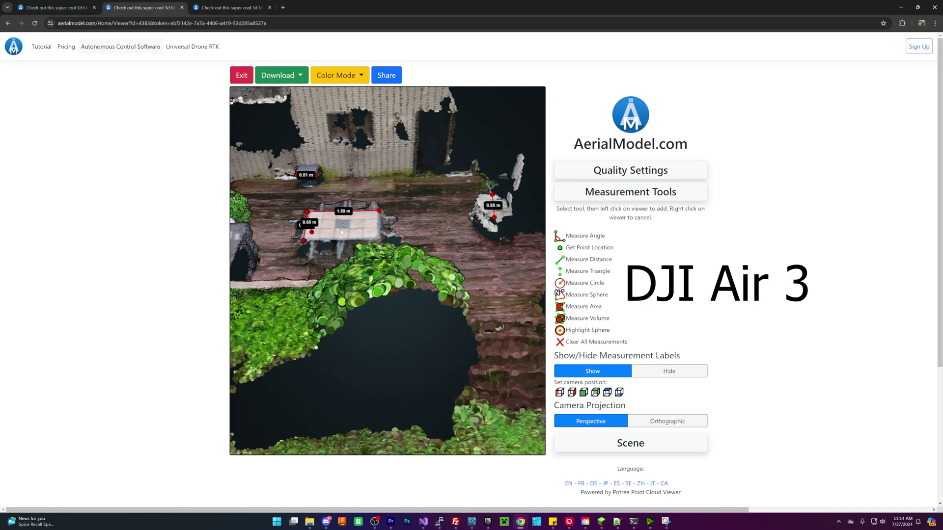
pyautogui.moveTo(406, 240); pyautogui.dragTo(407, 265)
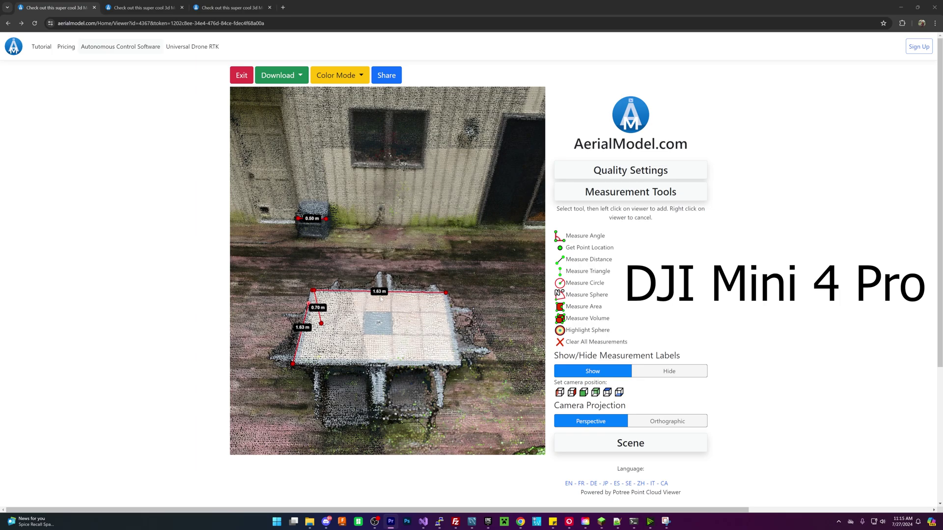
# Examine the patio table's length, width and height measurements from several angles in the DJI Mini 4 Pro model.
pyautogui.scroll(5, 359, 288)
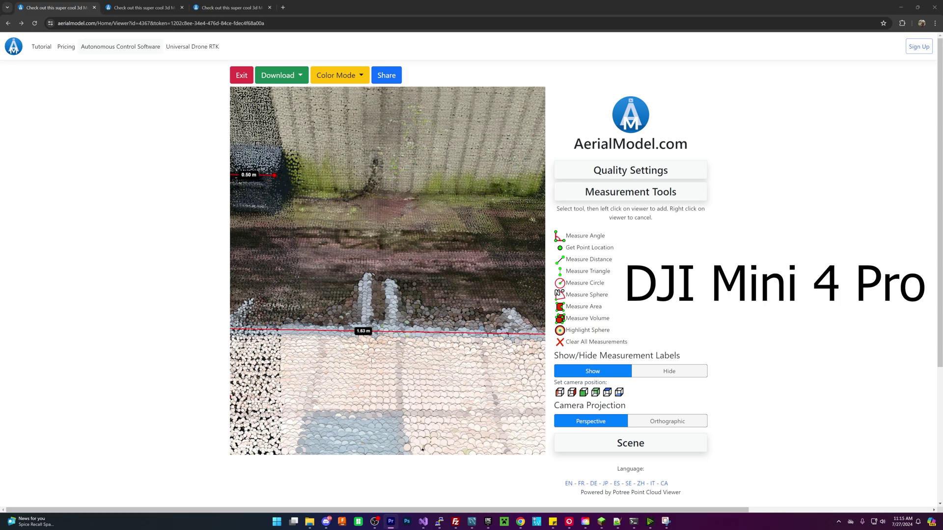
pyautogui.scroll(-5, 372, 361)
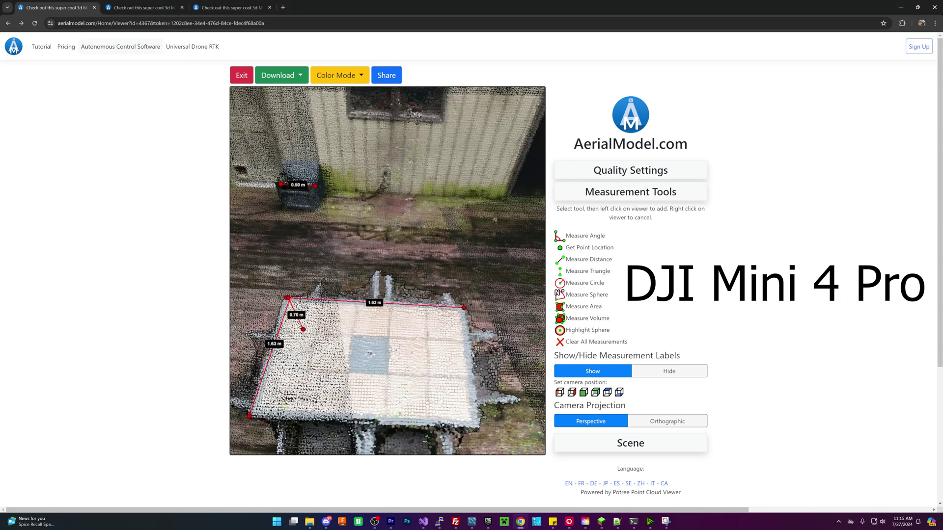
pyautogui.moveTo(347, 365); pyautogui.dragTo(356, 352)
pyautogui.moveTo(357, 352); pyautogui.dragTo(375, 346, button='right')
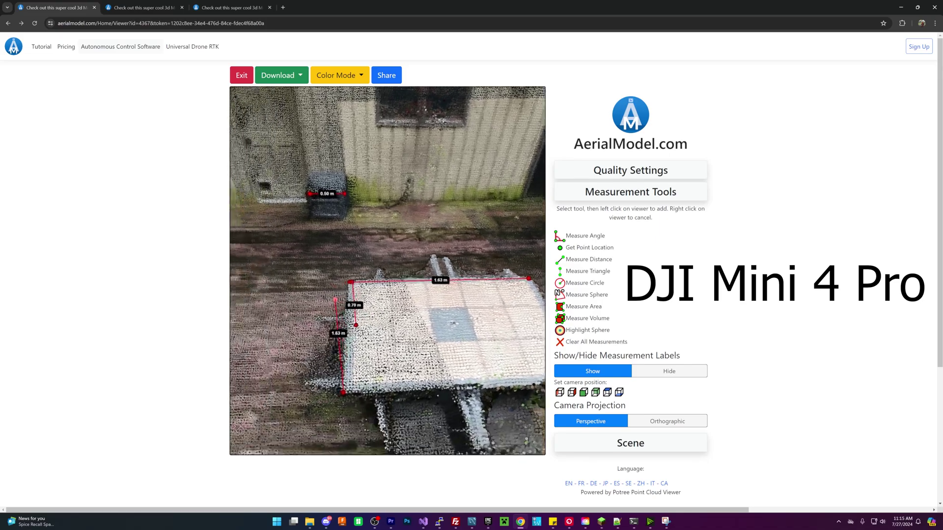
pyautogui.moveTo(469, 396); pyautogui.dragTo(426, 350)
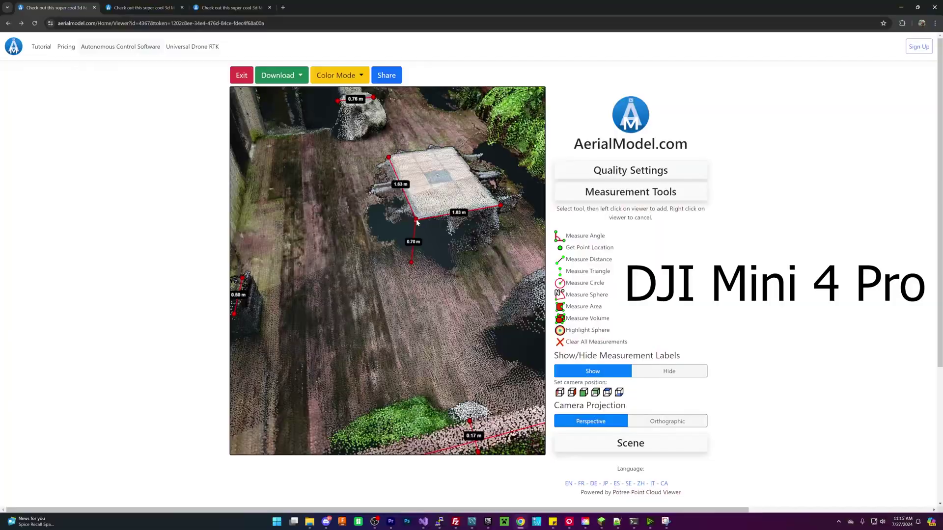
pyautogui.moveTo(417, 223); pyautogui.dragTo(374, 315)
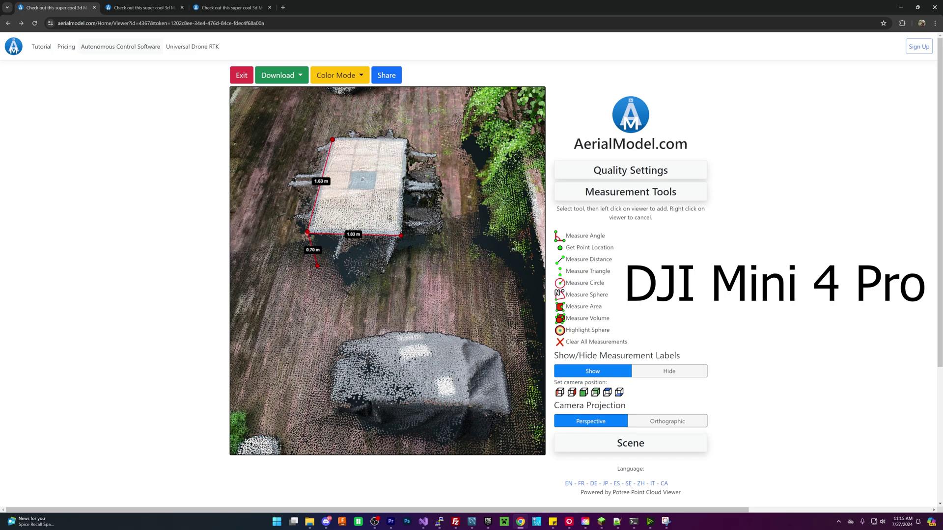
pyautogui.hotkey('alt', 'Tab')
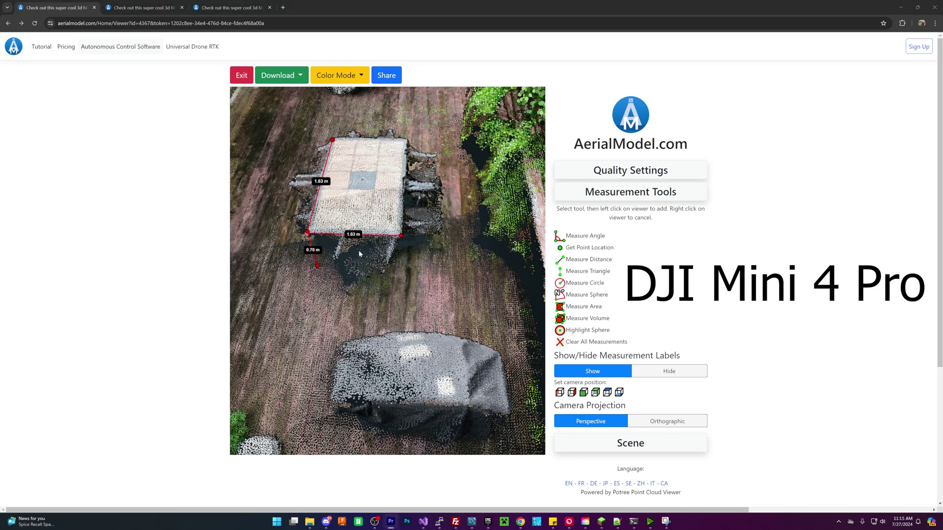
pyautogui.moveTo(369, 289); pyautogui.dragTo(392, 308)
# Compare the patio table's measurements between the DJI Mavic 3 and DJI Air 3 models.
pyautogui.click(148, 4)
pyautogui.click(223, 7)
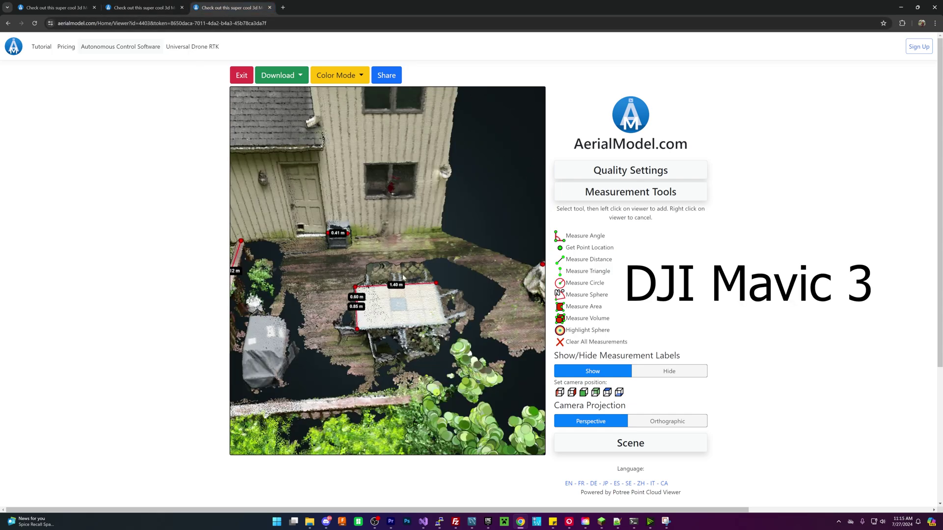
pyautogui.scroll(5, 369, 319)
pyautogui.moveTo(347, 383); pyautogui.dragTo(373, 386)
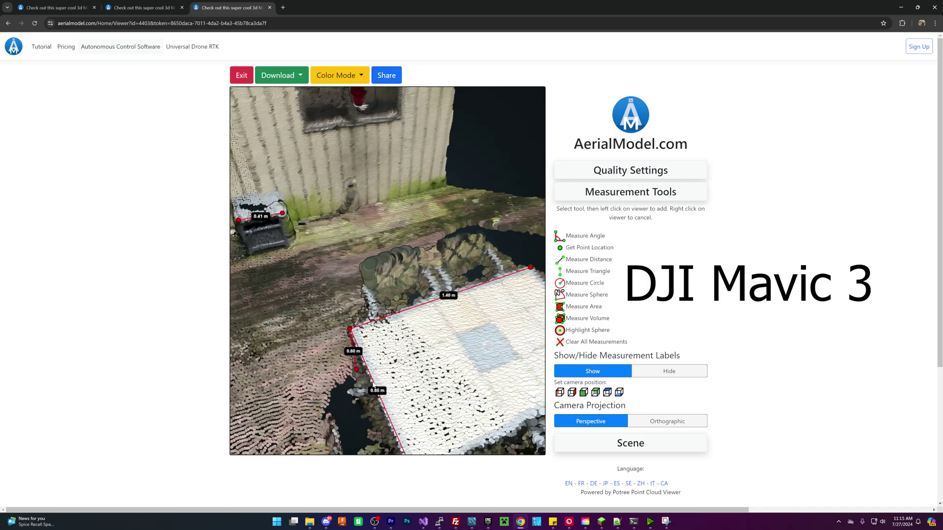
pyautogui.scroll(-3, 382, 382)
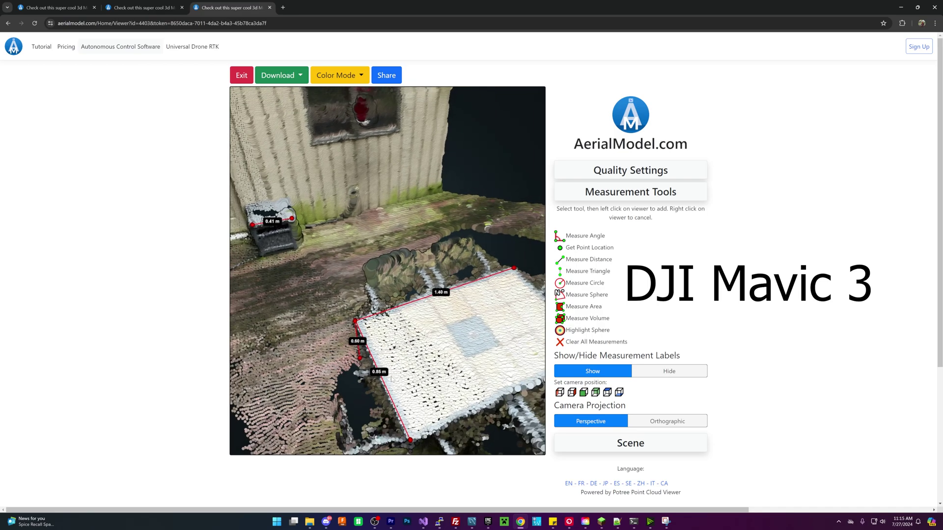
pyautogui.click(142, 7)
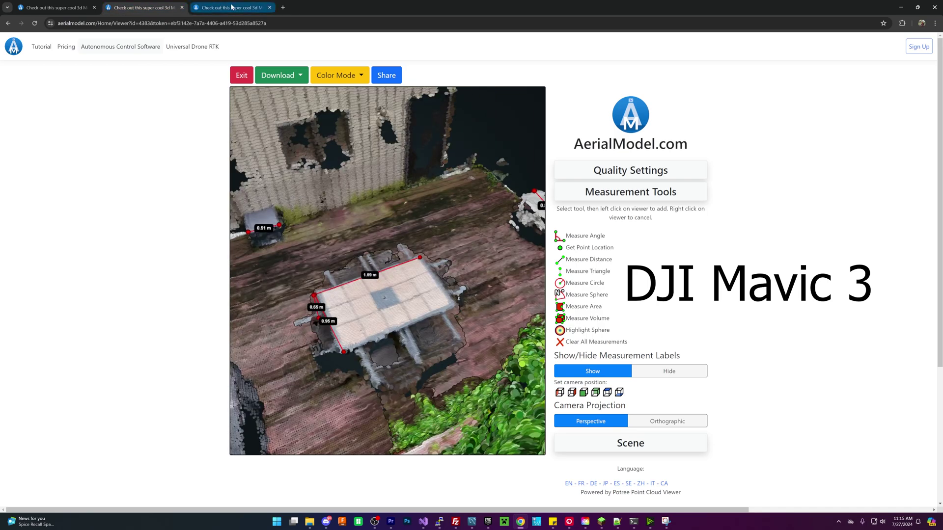
pyautogui.click(250, 3)
pyautogui.moveTo(407, 378); pyautogui.dragTo(388, 373)
pyautogui.scroll(-7, 388, 375)
pyautogui.scroll(5, 388, 374)
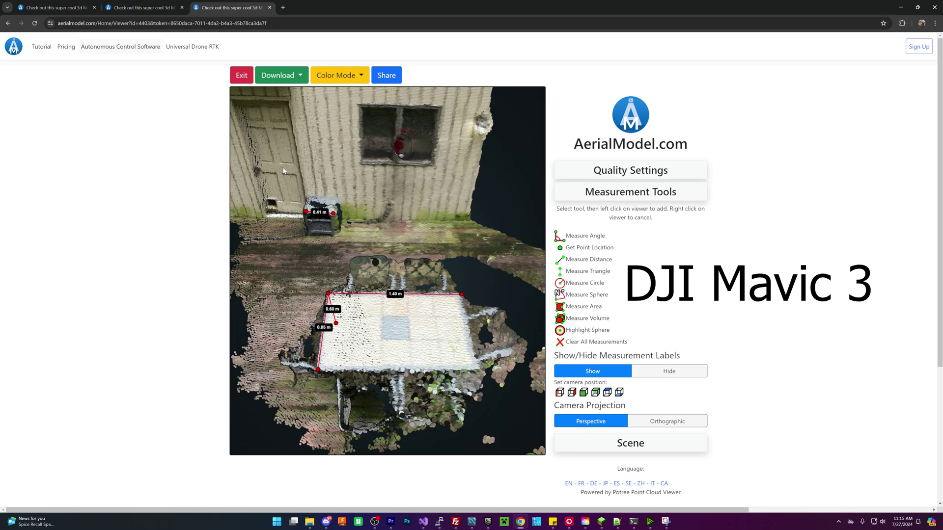
# Inspect the deck railing's length and width measurements in the DJI Mini 4 Pro model.
pyautogui.click(44, 11)
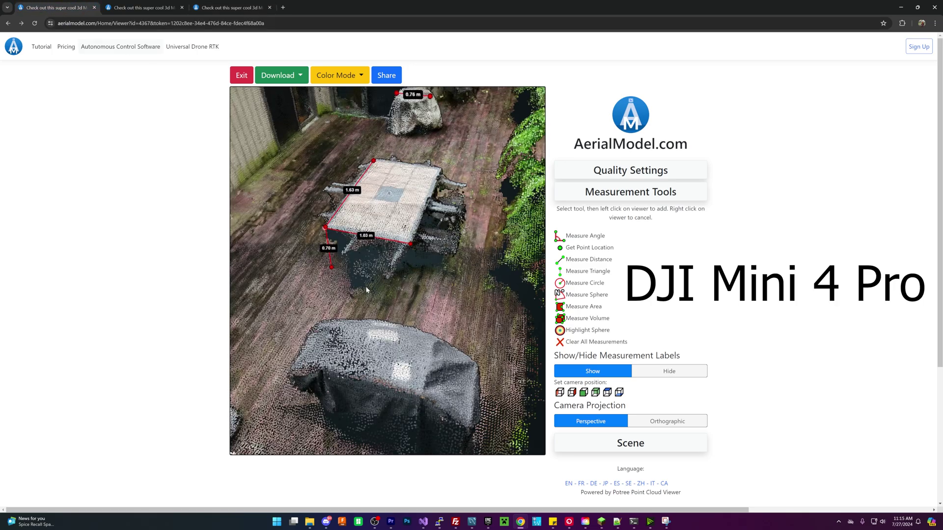
pyautogui.moveTo(366, 290); pyautogui.dragTo(291, 283)
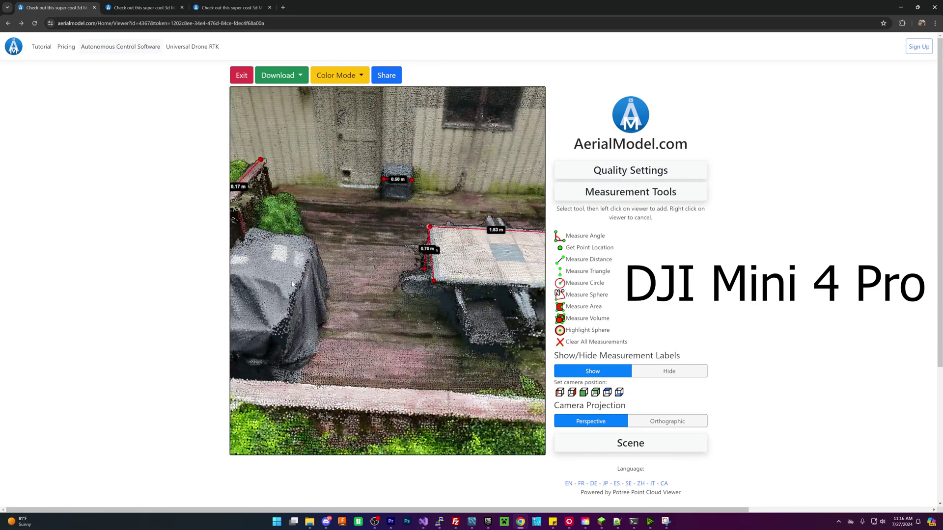
pyautogui.scroll(-3, 308, 303)
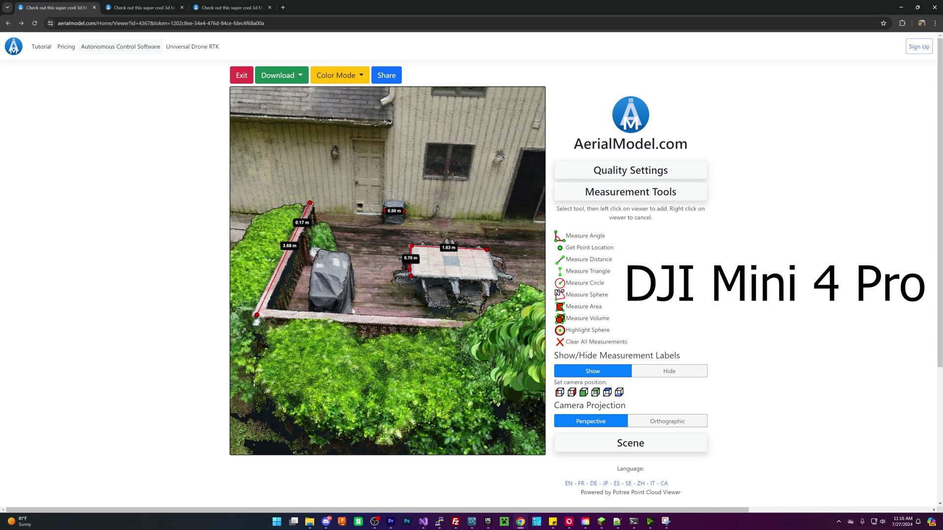
pyautogui.moveTo(386, 322); pyautogui.dragTo(484, 322)
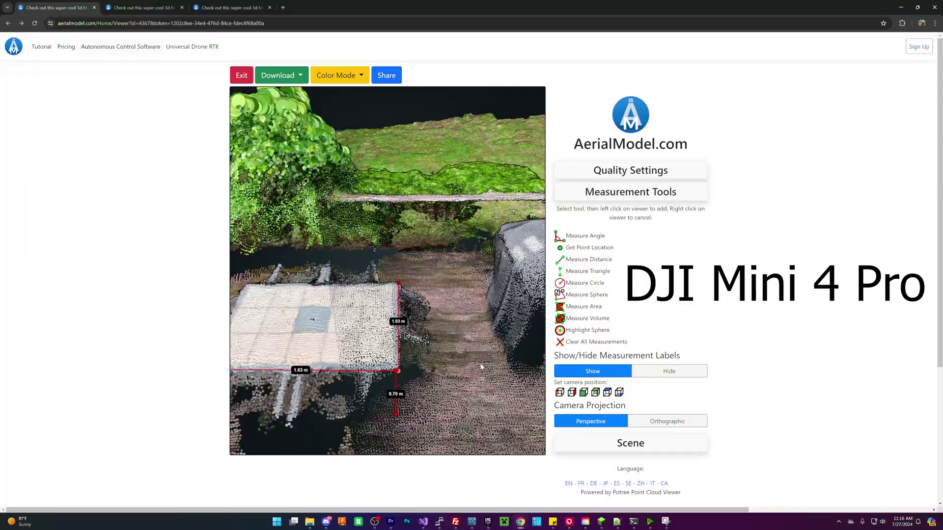
pyautogui.moveTo(383, 339)
pyautogui.mouseDown()
pyautogui.moveTo(407, 345)
pyautogui.moveTo(401, 337)
pyautogui.mouseUp()
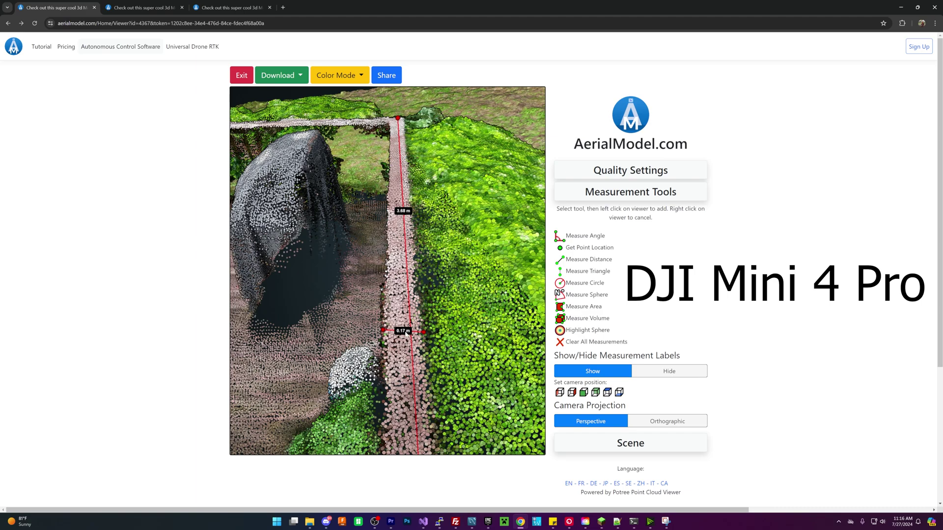
# Check the same railing's length and width measurements in the DJI Air 3 and DJI Mavic 3 models.
pyautogui.click(223, 8)
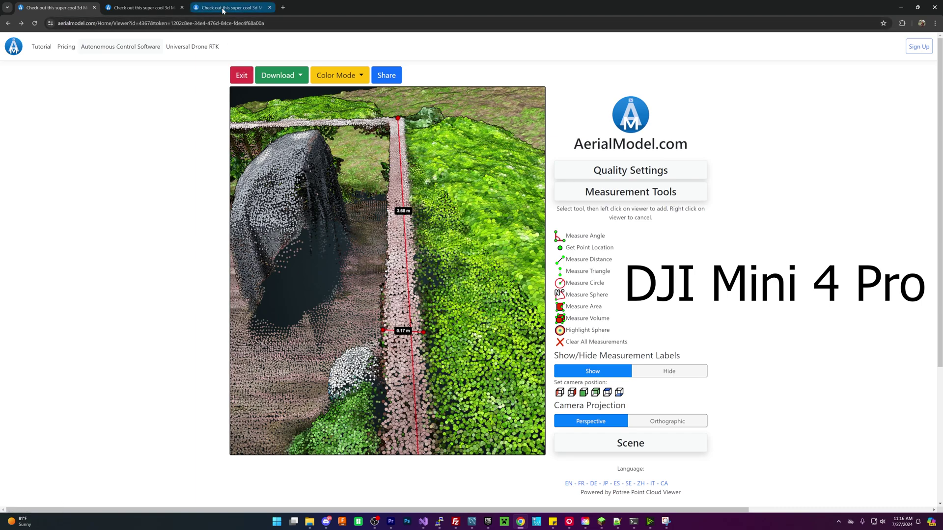
pyautogui.click(145, 9)
pyautogui.moveTo(501, 330); pyautogui.dragTo(369, 336)
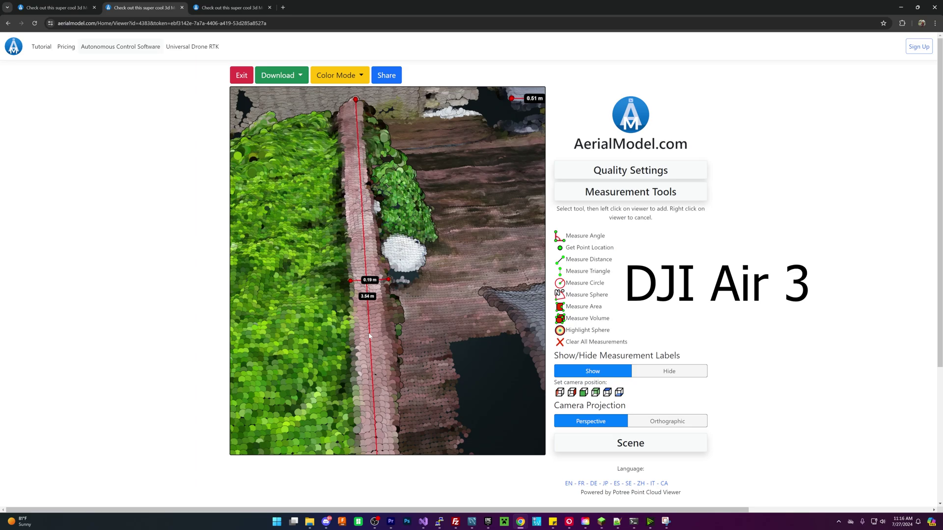
pyautogui.click(214, 6)
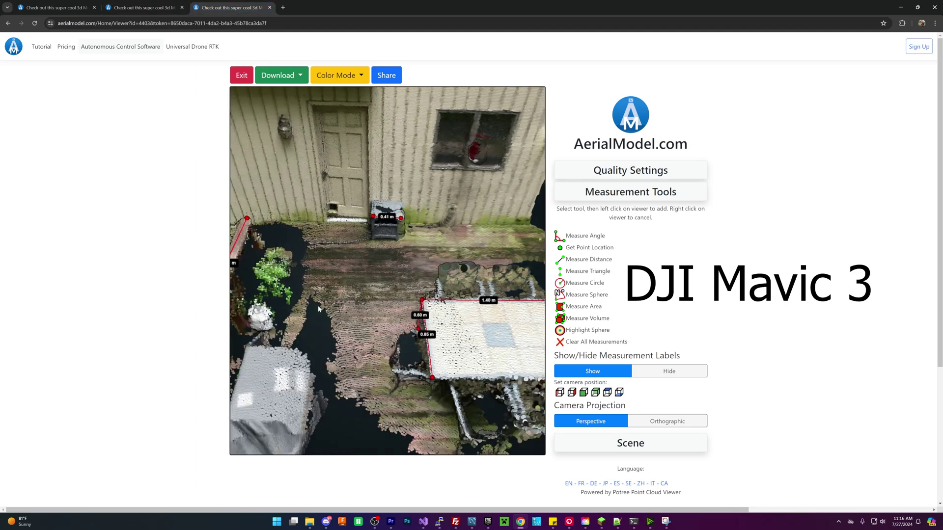
pyautogui.scroll(3, 332, 305)
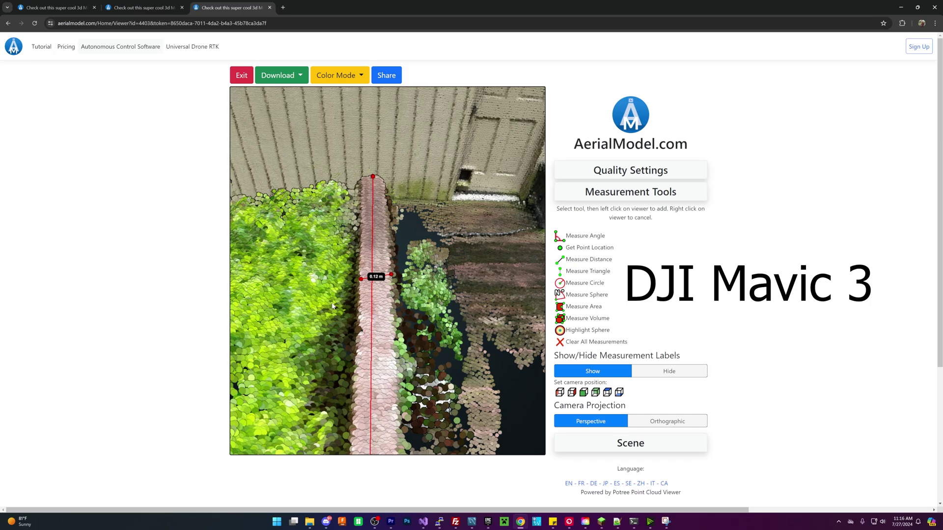
pyautogui.scroll(-3, 332, 305)
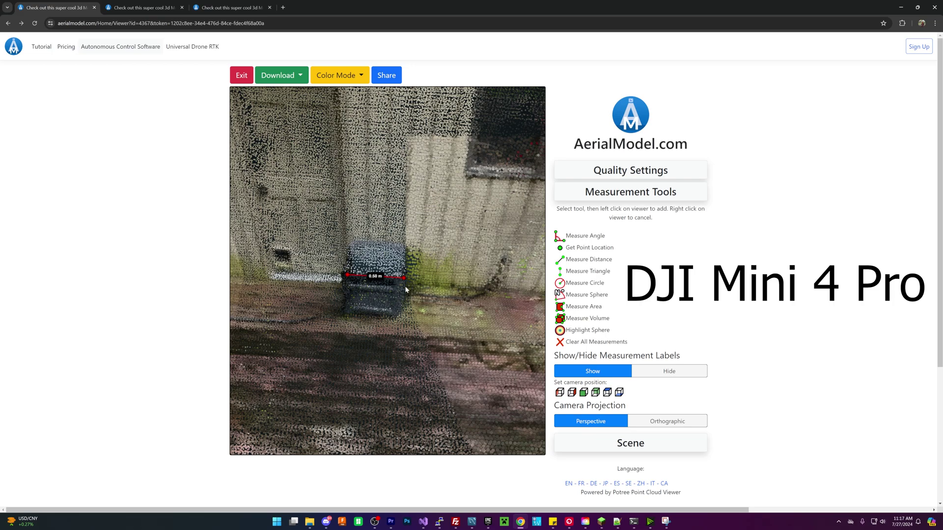
# Adjust the width measurement of the box beside the door to 0.53 m in the DJI Air 3 model.
pyautogui.click(162, 8)
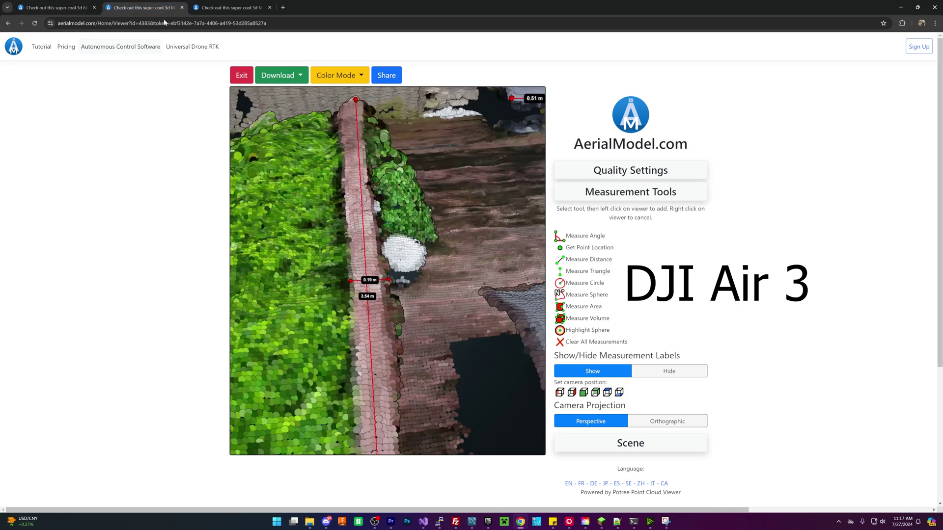
pyautogui.moveTo(446, 181); pyautogui.dragTo(406, 264, button='right')
pyautogui.scroll(7, 385, 246)
pyautogui.scroll(-7, 429, 268)
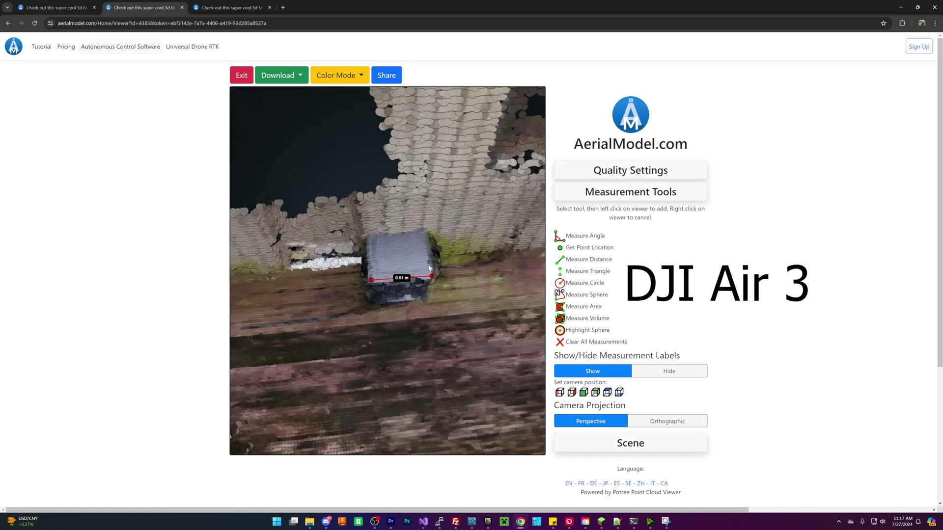
pyautogui.scroll(8, 429, 268)
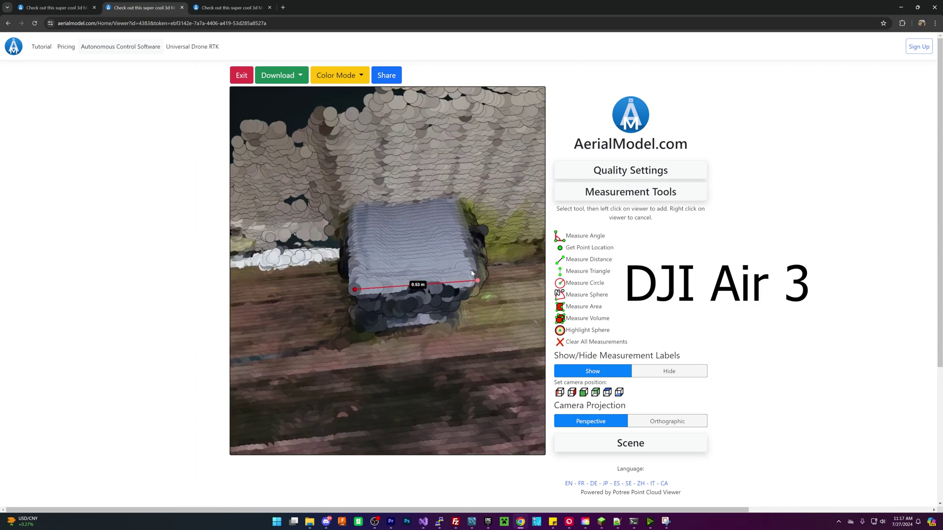
# Adjust the box's width measurement to 0.43 m in the DJI Mavic 3 model and compare it with the DJI Mini 4 Pro model.
pyautogui.click(221, 6)
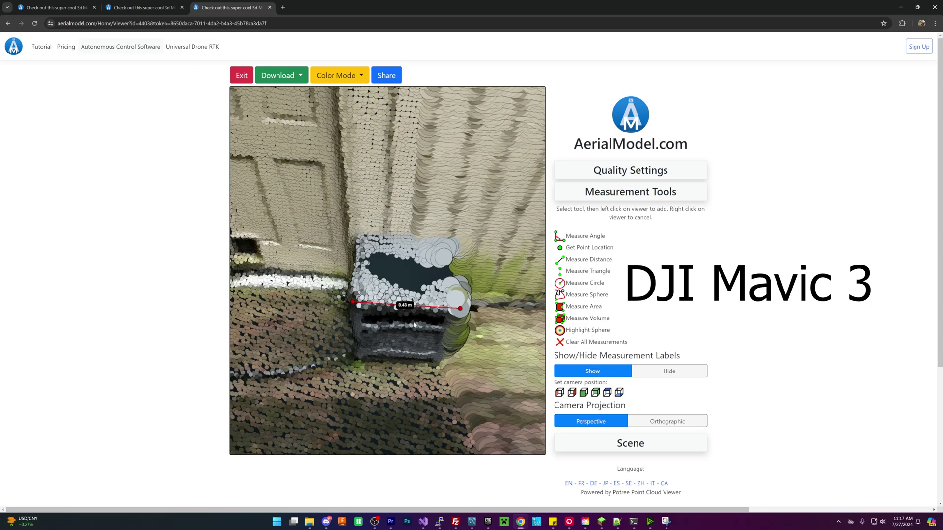
pyautogui.scroll(-10, 414, 325)
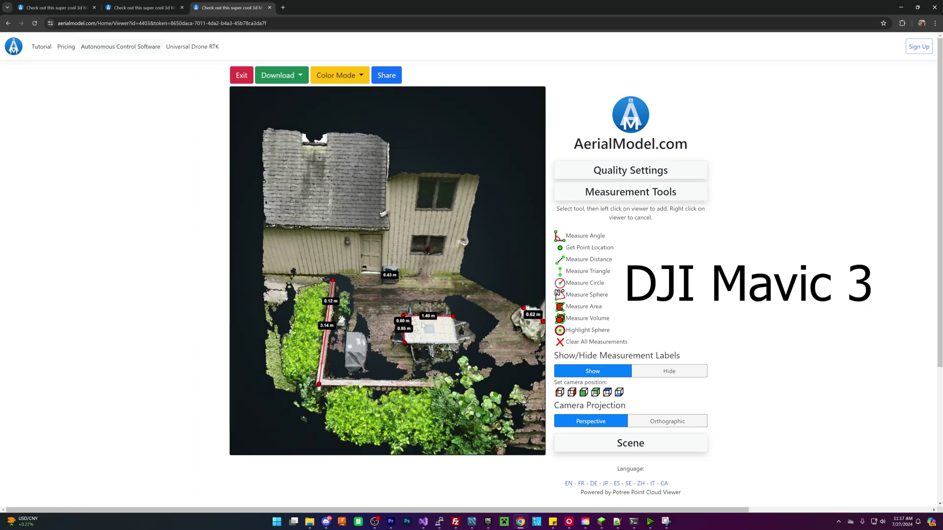
pyautogui.moveTo(422, 325); pyautogui.dragTo(382, 326)
pyautogui.scroll(5, 419, 322)
pyautogui.scroll(-5, 385, 319)
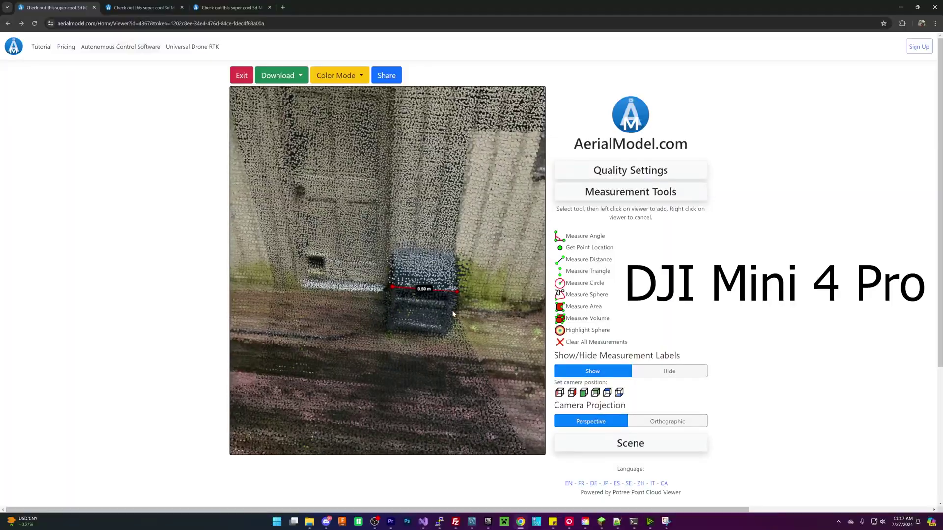
# Inspect the width measurement of the large rock on the deck in the DJI Mini 4 Pro model.
pyautogui.scroll(-10, 462, 311)
pyautogui.moveTo(464, 313); pyautogui.dragTo(526, 343)
pyautogui.scroll(6, 526, 342)
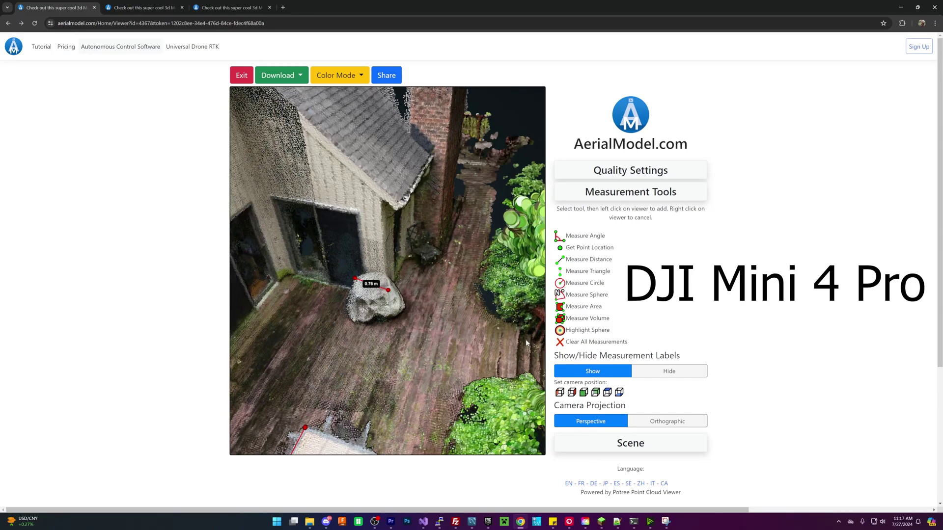
pyautogui.moveTo(526, 342); pyautogui.dragTo(551, 357, button='right')
pyautogui.moveTo(537, 357); pyautogui.dragTo(470, 350)
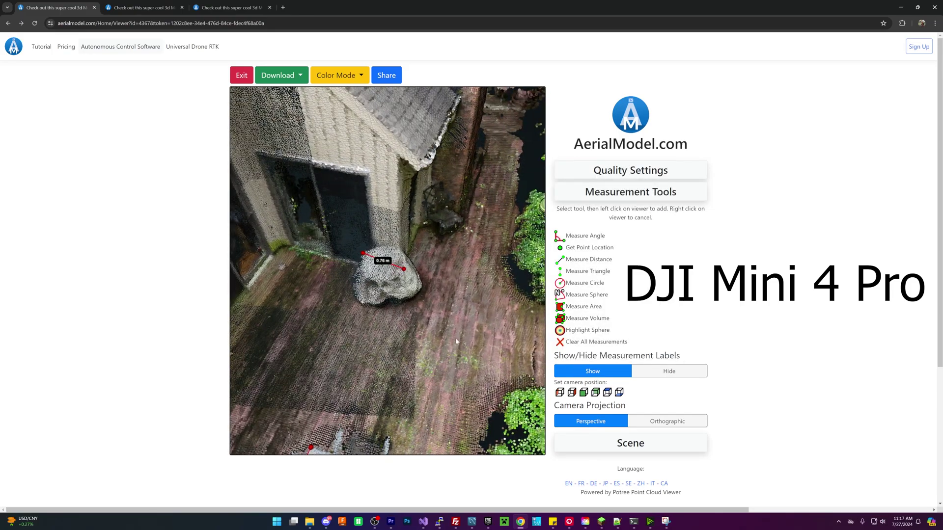
pyautogui.moveTo(456, 341); pyautogui.dragTo(389, 294)
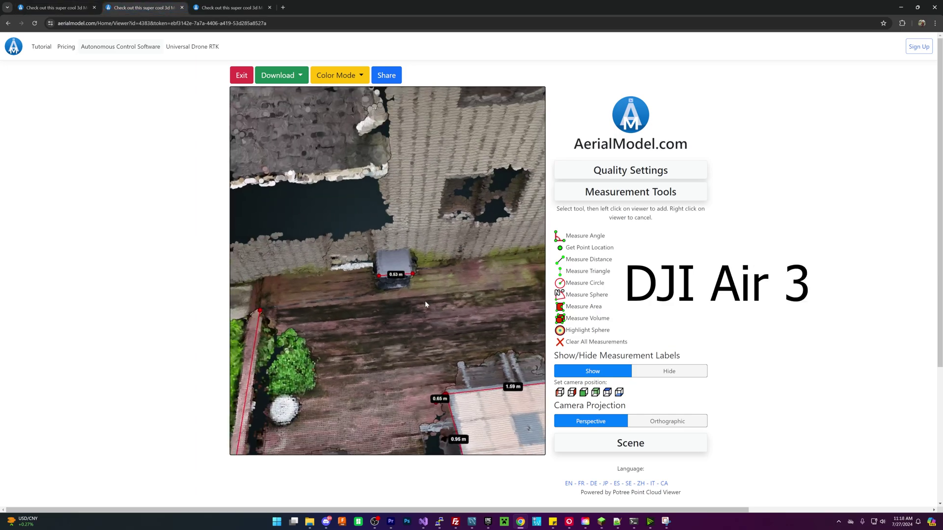
# Check the same rock's width measurement in the DJI Air 3 model, and open the DJI Mavic 3 model for comparison.
pyautogui.scroll(-5, 426, 302)
pyautogui.moveTo(425, 301); pyautogui.dragTo(496, 305)
pyautogui.scroll(5, 472, 304)
pyautogui.moveTo(469, 299); pyautogui.dragTo(478, 319, button='right')
pyautogui.scroll(4, 477, 319)
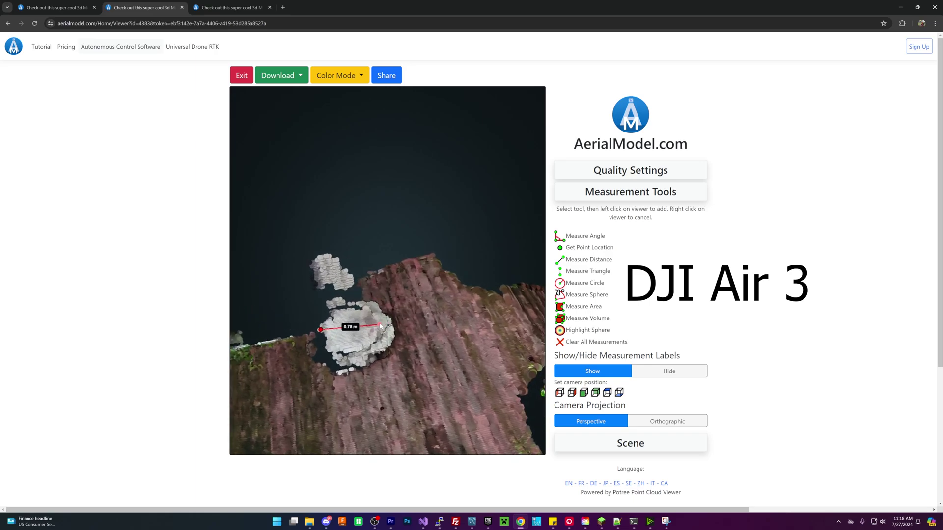
pyautogui.click(220, 8)
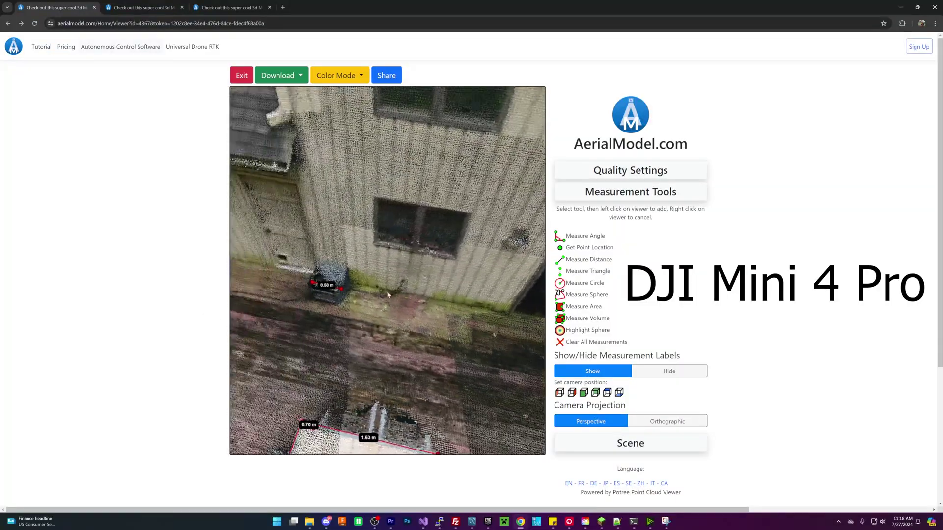
# In the DJI Mini 4 Pro model, extend the near end of the deck railing's length measurement to the outer corner, giving 3.70 m.
pyautogui.moveTo(388, 295); pyautogui.dragTo(475, 244, button='right')
pyautogui.moveTo(475, 243); pyautogui.dragTo(489, 233)
pyautogui.moveTo(461, 268); pyautogui.dragTo(479, 231, button='right')
pyautogui.moveTo(412, 305); pyautogui.dragTo(423, 260, button='right')
pyautogui.scroll(3, 394, 216)
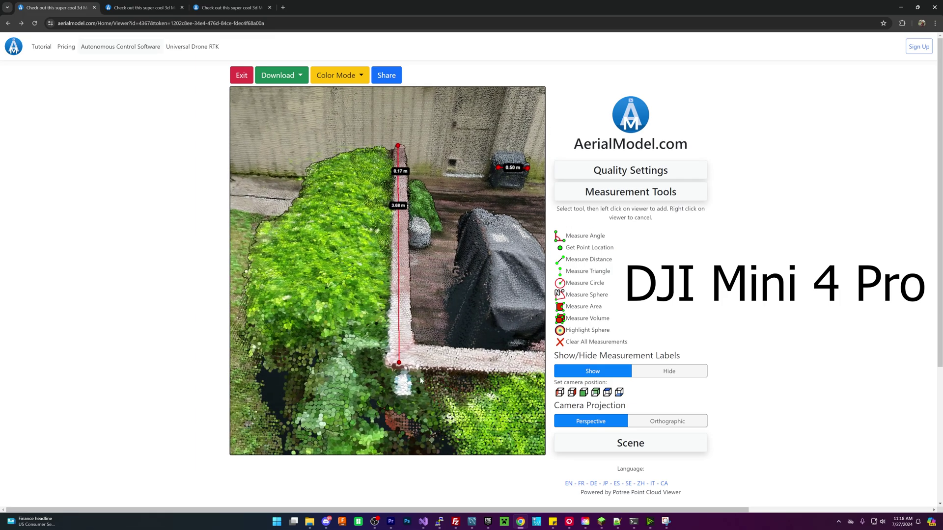
pyautogui.moveTo(386, 412); pyautogui.dragTo(377, 394, button='right')
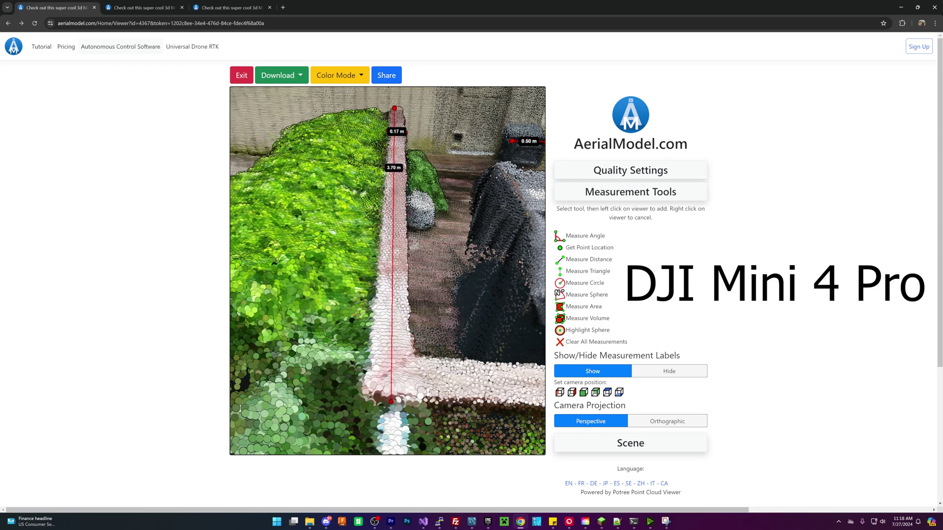
pyautogui.scroll(-4, 422, 228)
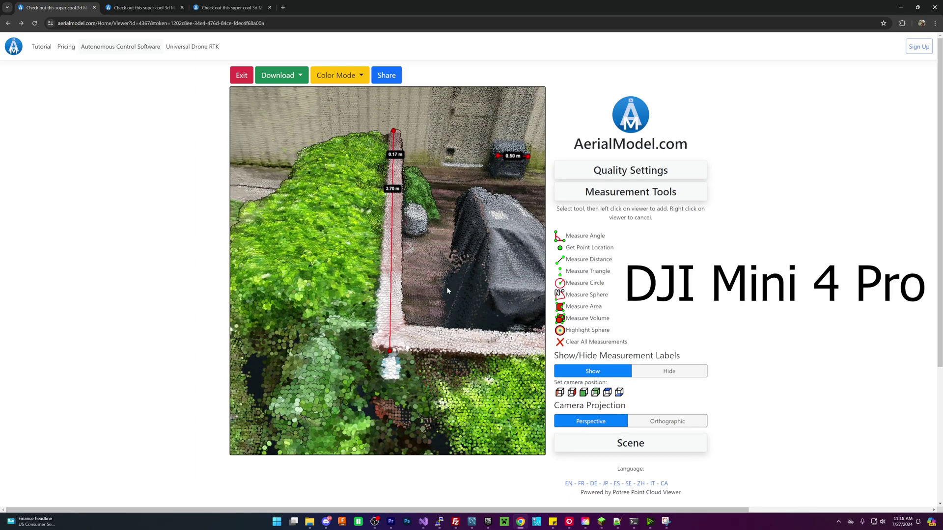
# Adjust the house-side end of the railing's length measurement so that it spans 3.72 m.
pyautogui.moveTo(448, 291); pyautogui.dragTo(344, 297)
pyautogui.moveTo(511, 251); pyautogui.dragTo(397, 242, button='right')
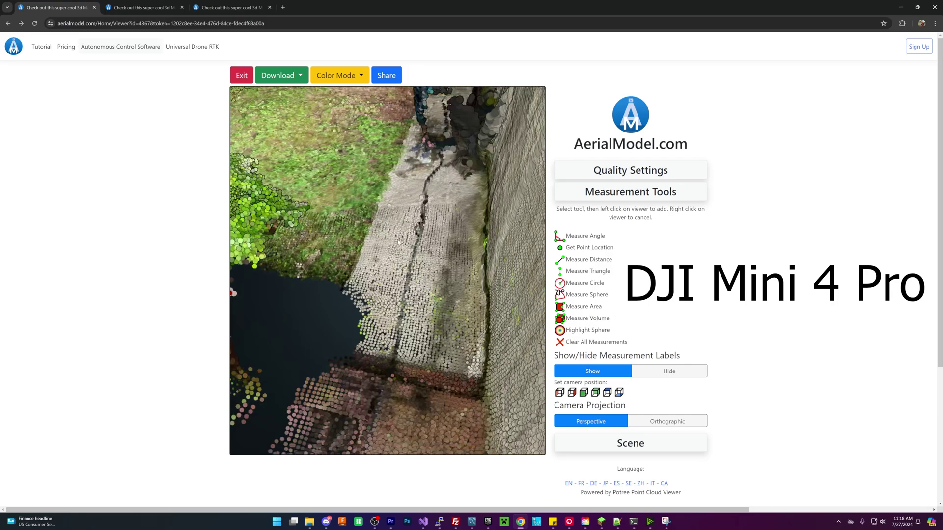
pyautogui.moveTo(398, 242); pyautogui.dragTo(440, 251)
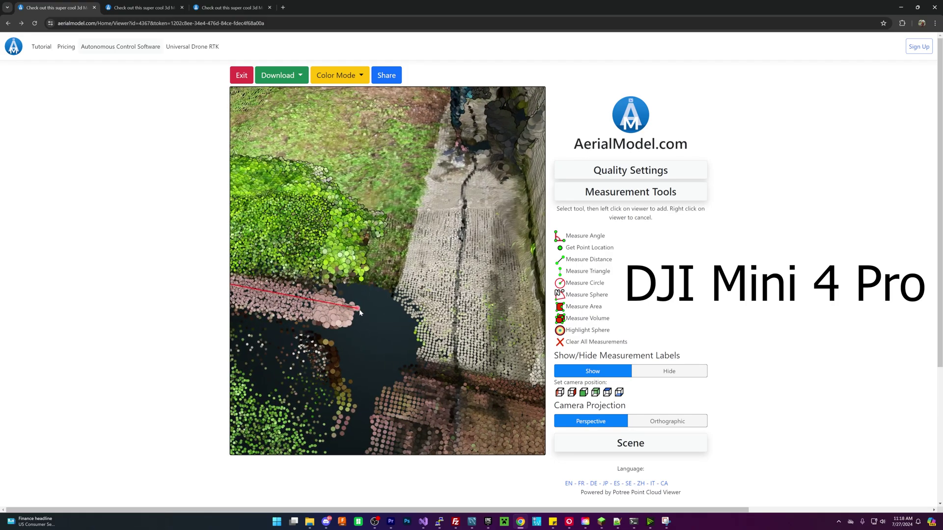
pyautogui.moveTo(388, 339); pyautogui.dragTo(442, 344)
pyautogui.moveTo(275, 417); pyautogui.dragTo(404, 333, button='right')
pyautogui.moveTo(416, 324); pyautogui.dragTo(346, 379)
pyautogui.scroll(-10, 347, 380)
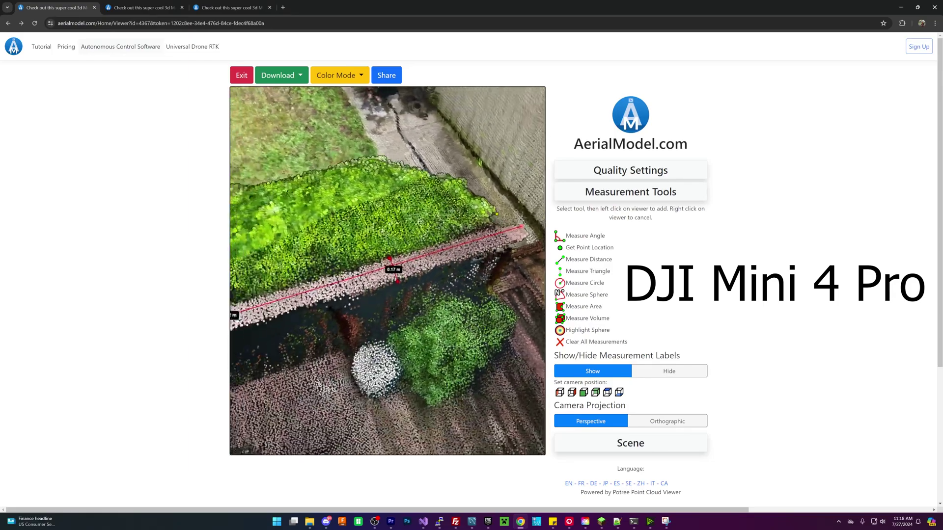
pyautogui.moveTo(390, 369); pyautogui.dragTo(345, 398, button='right')
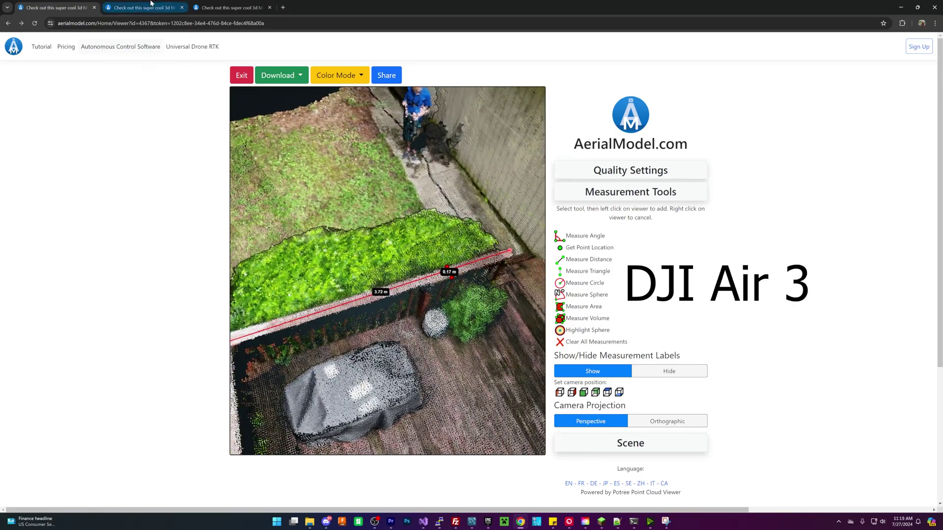
# In the DJI Air 3 model, move the railing's width measurement endpoint clear of the length label and check the railing's length.
pyautogui.click(151, 5)
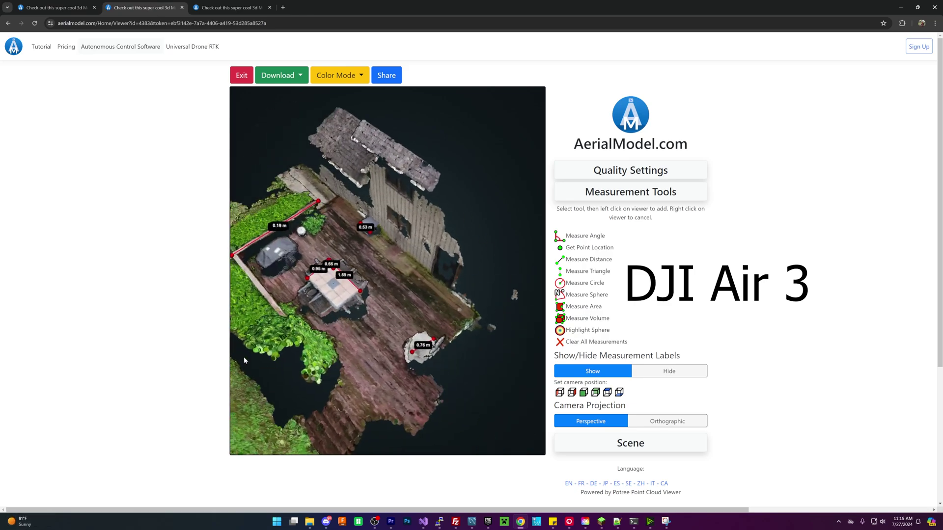
pyautogui.moveTo(244, 359); pyautogui.dragTo(339, 345, button='right')
pyautogui.scroll(5, 300, 349)
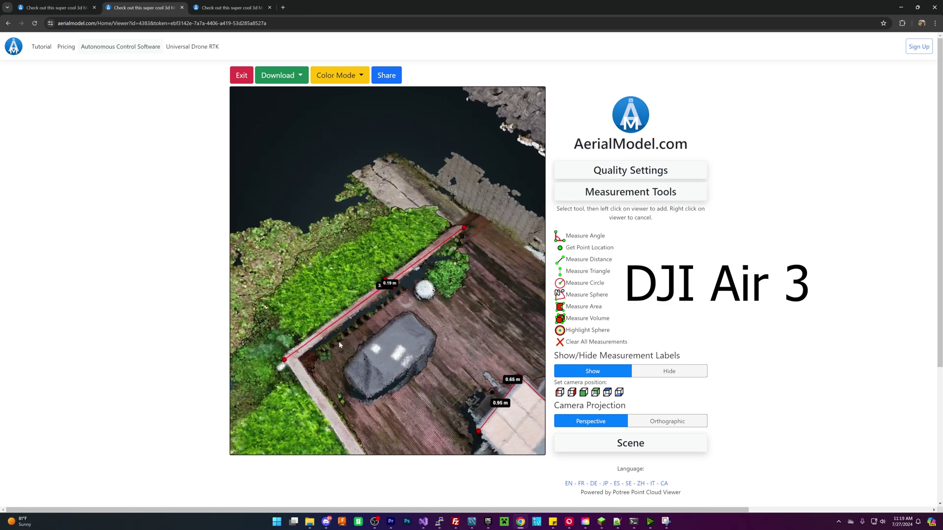
pyautogui.scroll(1, 393, 283)
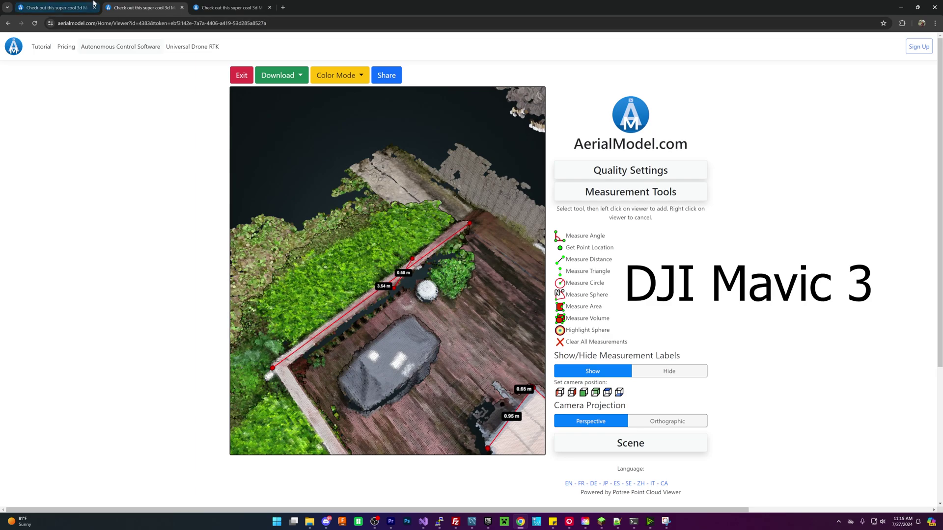
# Inspect the deck railing's length and width measurements in the DJI Mavic 3 model.
pyautogui.click(233, 7)
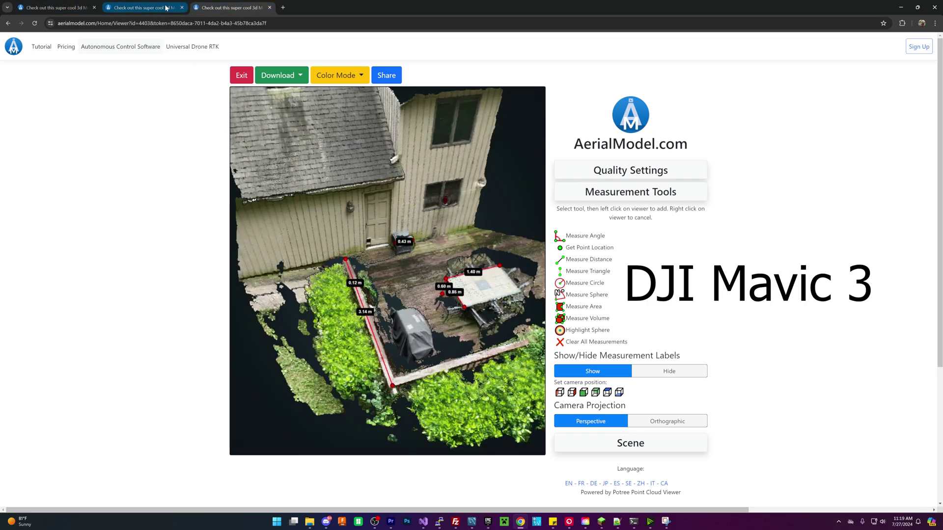
pyautogui.scroll(6, 366, 372)
pyautogui.scroll(-2, 366, 372)
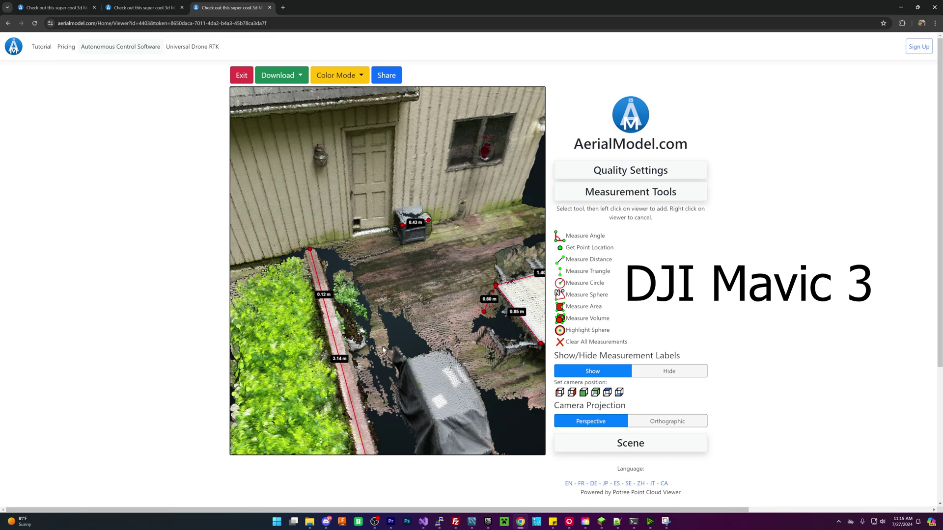
pyautogui.scroll(-3, 385, 349)
pyautogui.moveTo(389, 342)
pyautogui.mouseDown()
pyautogui.moveTo(471, 324)
pyautogui.moveTo(412, 354)
pyautogui.moveTo(324, 338)
pyautogui.moveTo(407, 343)
pyautogui.moveTo(399, 378)
pyautogui.moveTo(371, 376)
pyautogui.moveTo(395, 356)
pyautogui.moveTo(477, 390)
pyautogui.moveTo(359, 324)
pyautogui.moveTo(395, 327)
pyautogui.mouseUp()
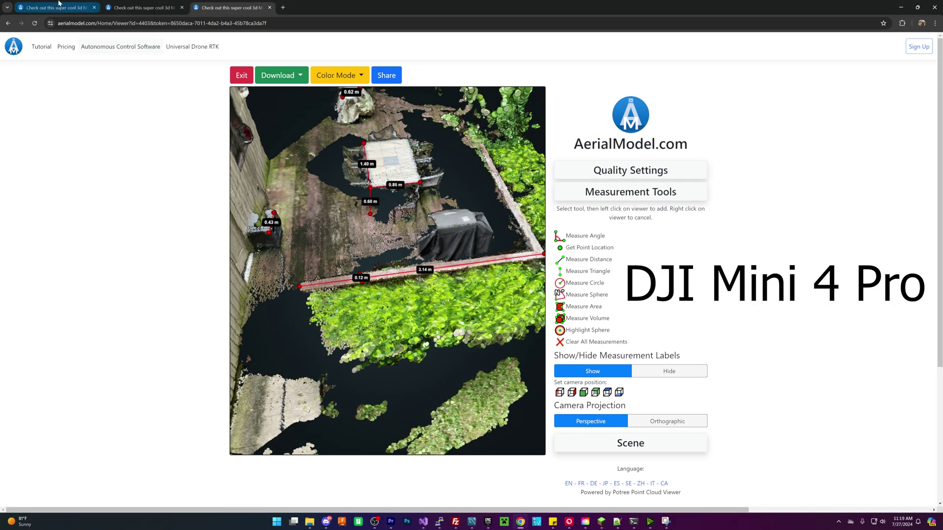
# Compare the patio table's length, width and height measurements across the DJI Mini 4 Pro, Air 3 and Mavic 3 models.
pyautogui.click(59, 8)
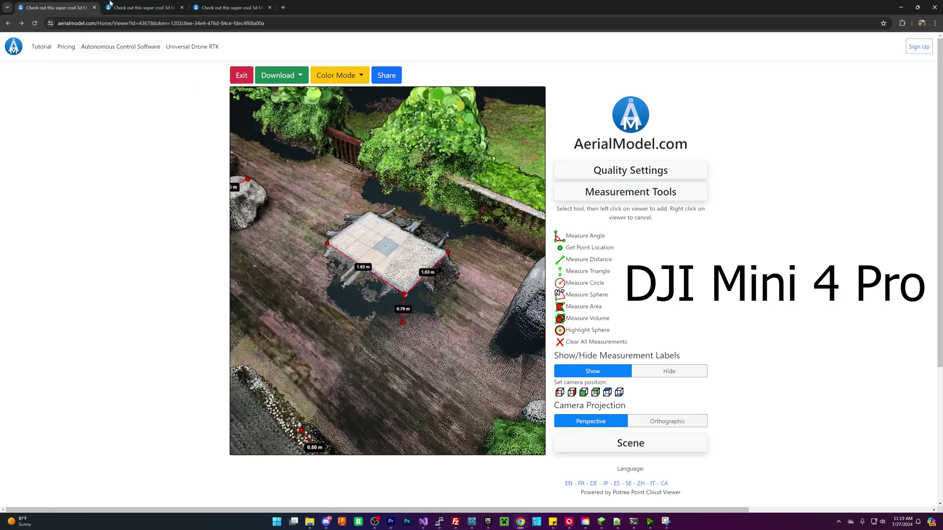
pyautogui.click(110, 6)
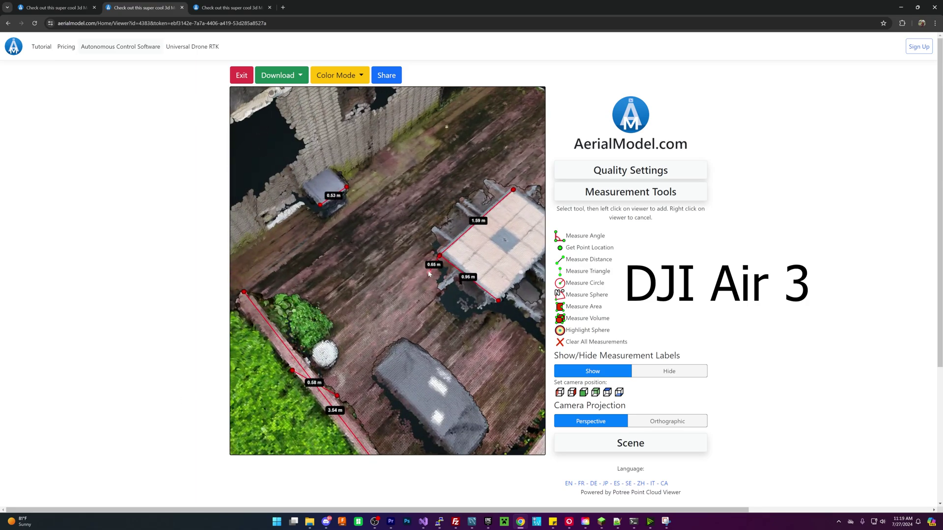
pyautogui.click(221, 9)
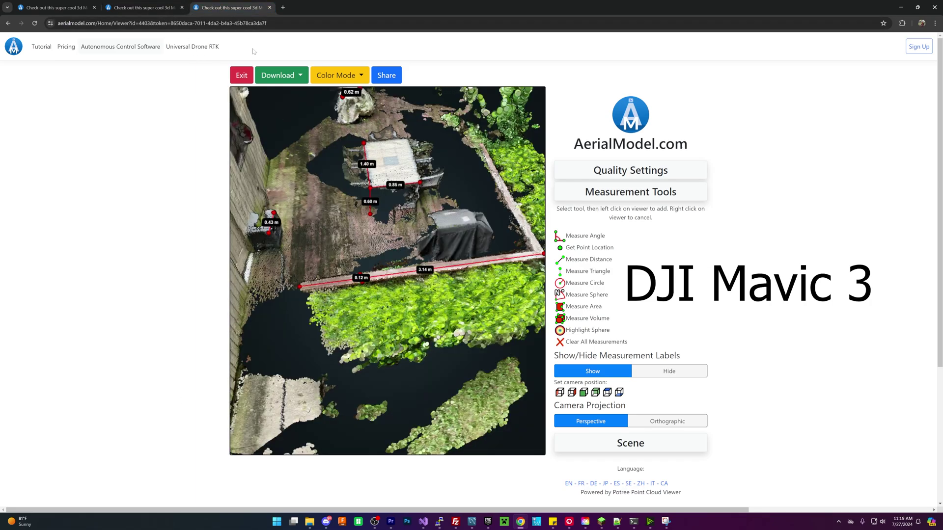
pyautogui.scroll(3, 371, 212)
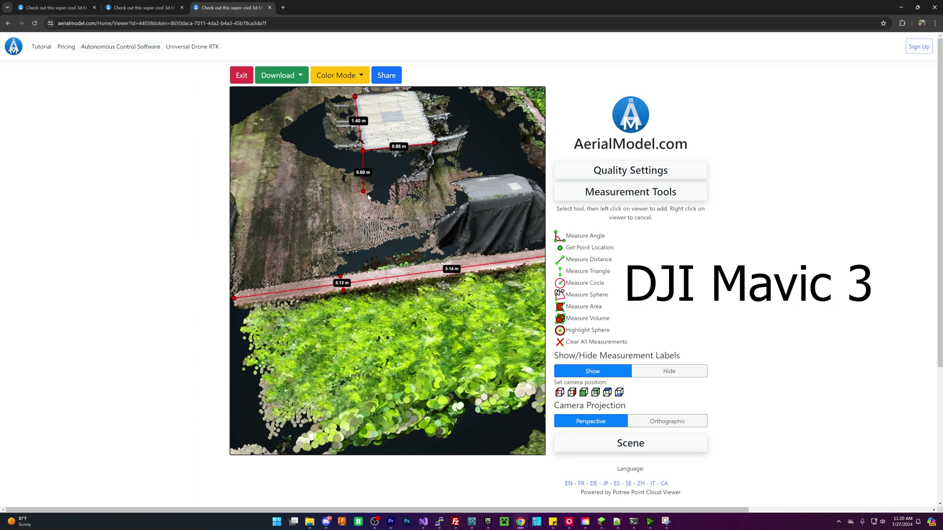
pyautogui.moveTo(376, 224); pyautogui.dragTo(387, 270)
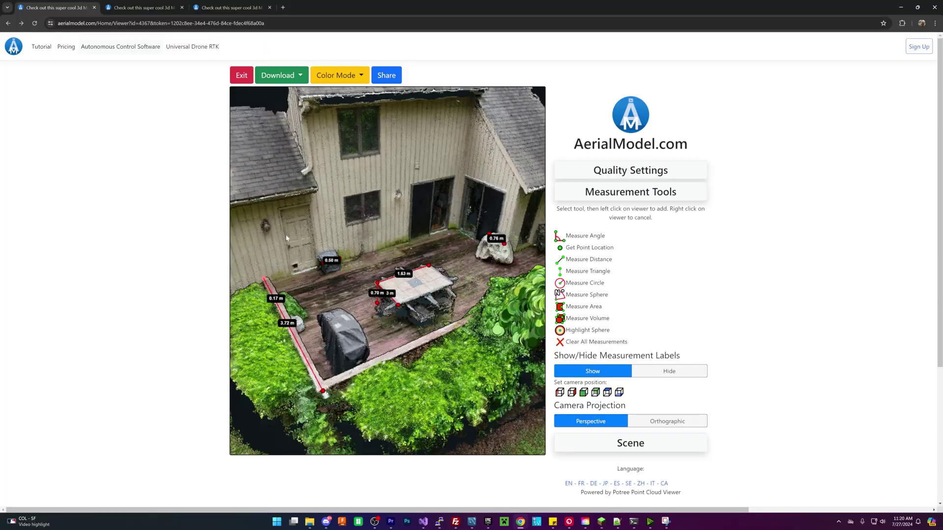
# Compare the overall house and deck reconstruction in the DJI Mini 4 Pro model with the DJI Air 3 model.
pyautogui.scroll(-4, 278, 237)
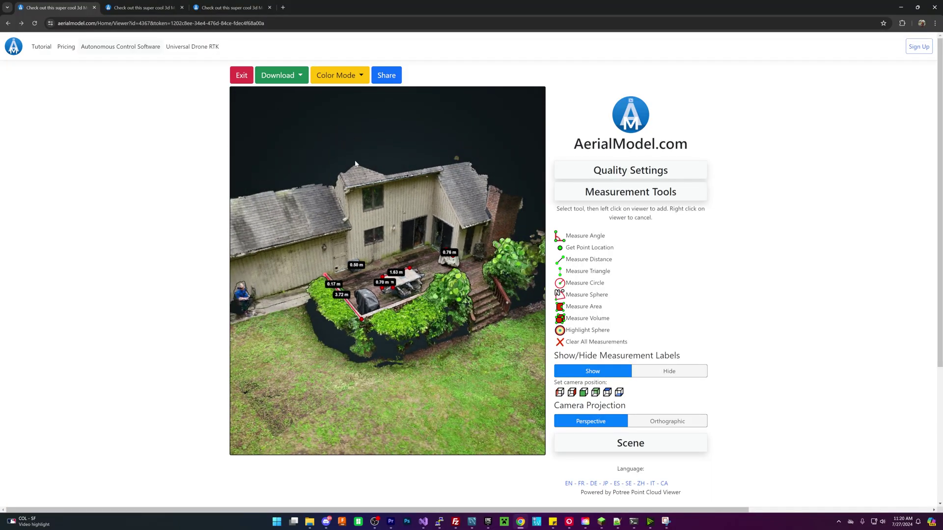
pyautogui.click(137, 6)
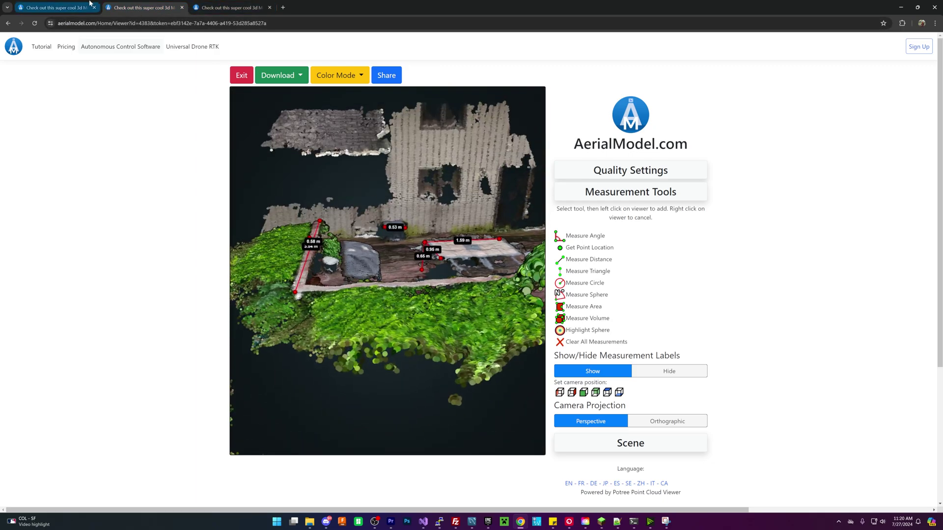
pyautogui.click(90, 4)
pyautogui.scroll(5, 402, 340)
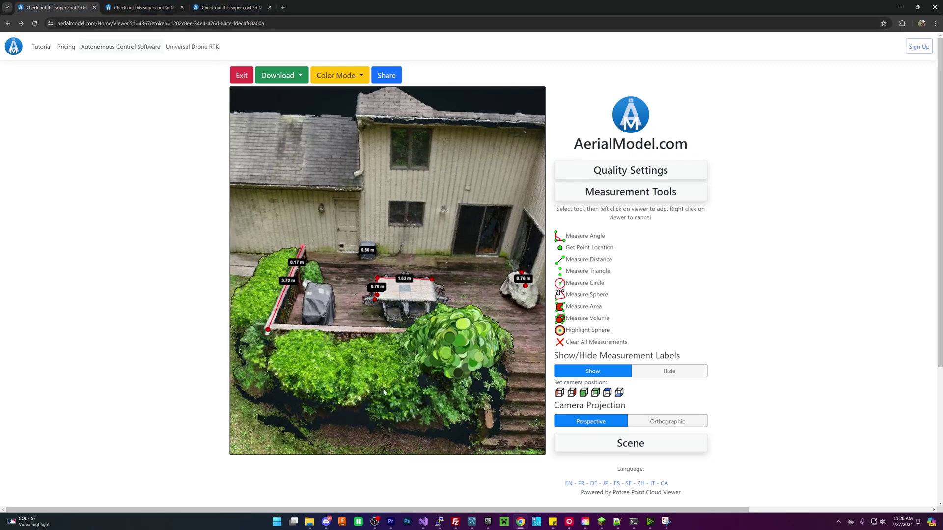